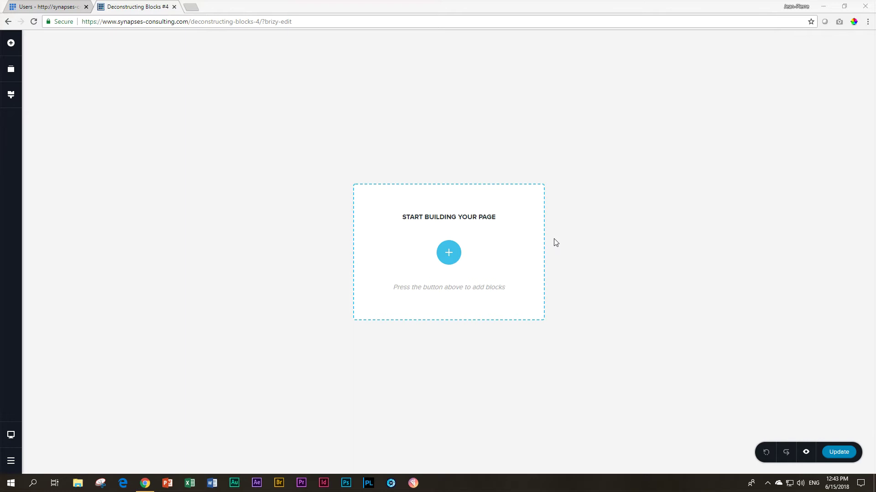
Browse the ready-made block library down to the feature grids and insert the 'Easiest Way to Build Sites' block
left_click(9, 46)
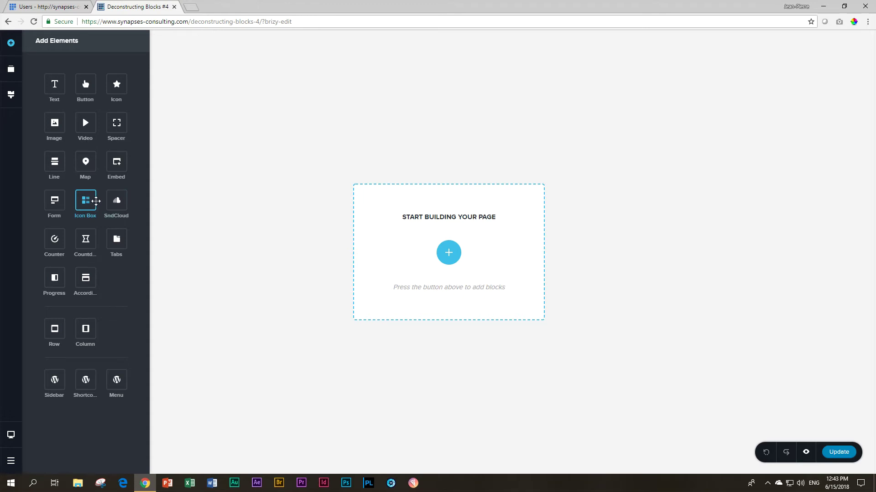
left_click(237, 223)
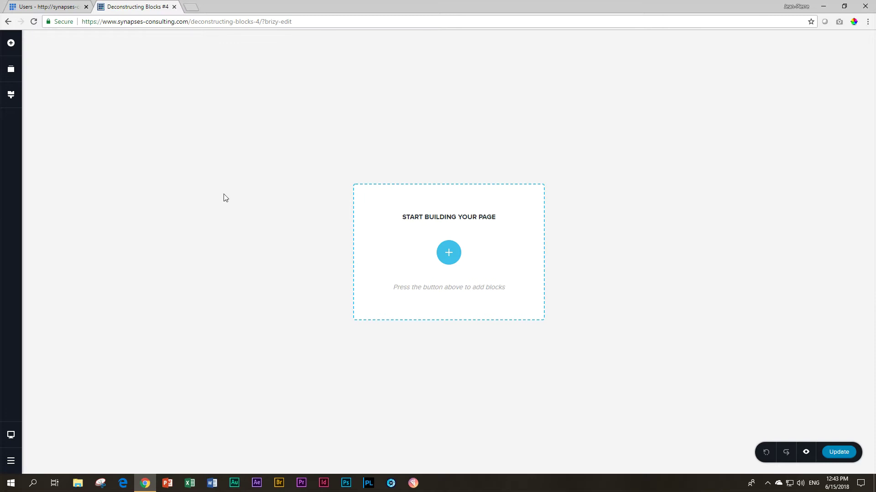
left_click(449, 254)
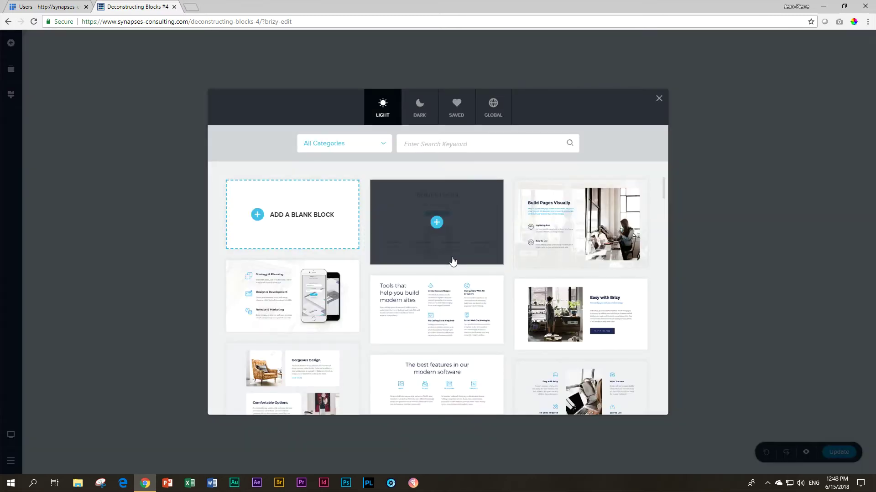
scroll(454, 262, "down", 10)
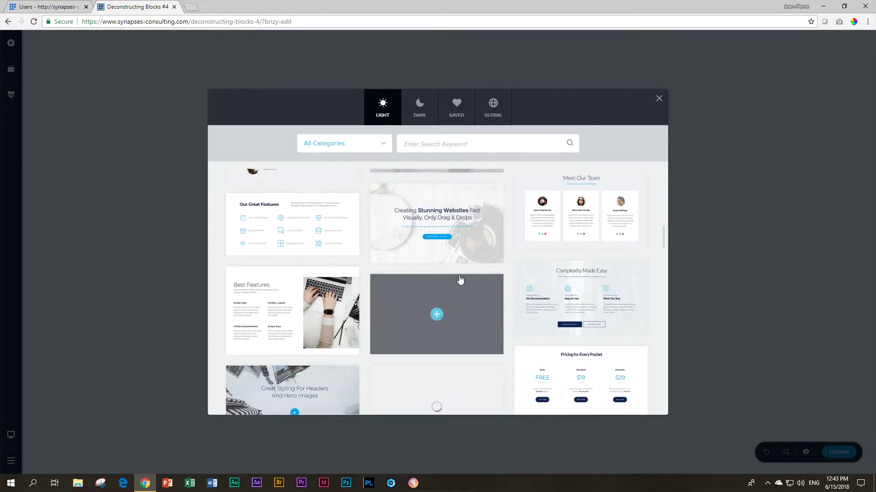
scroll(460, 280, "down", 4)
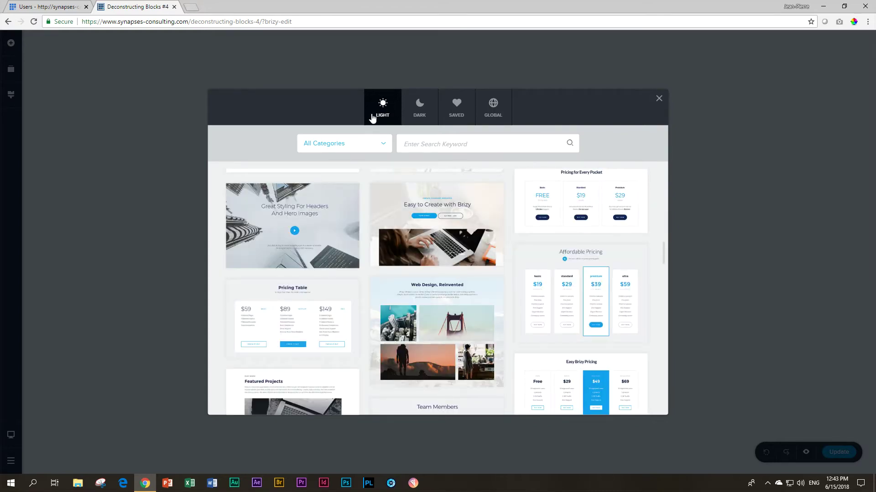
scroll(407, 315, "down", 10)
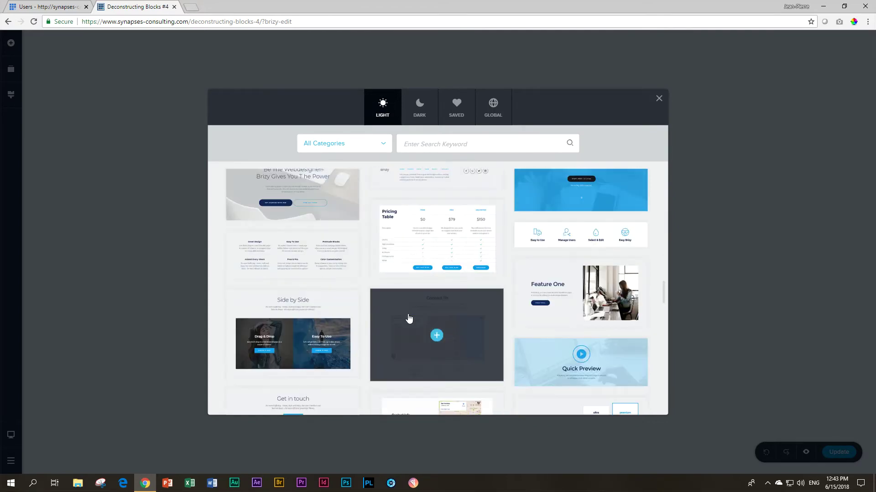
scroll(409, 319, "down", 15)
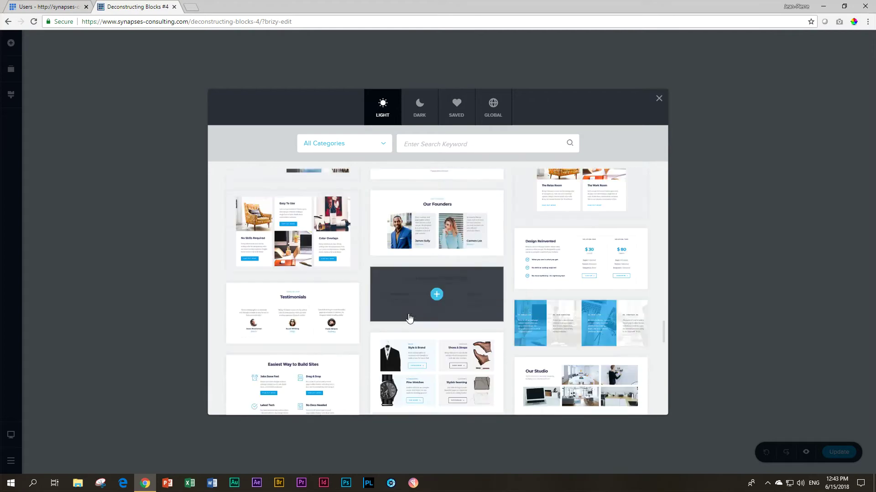
scroll(409, 318, "down", 3)
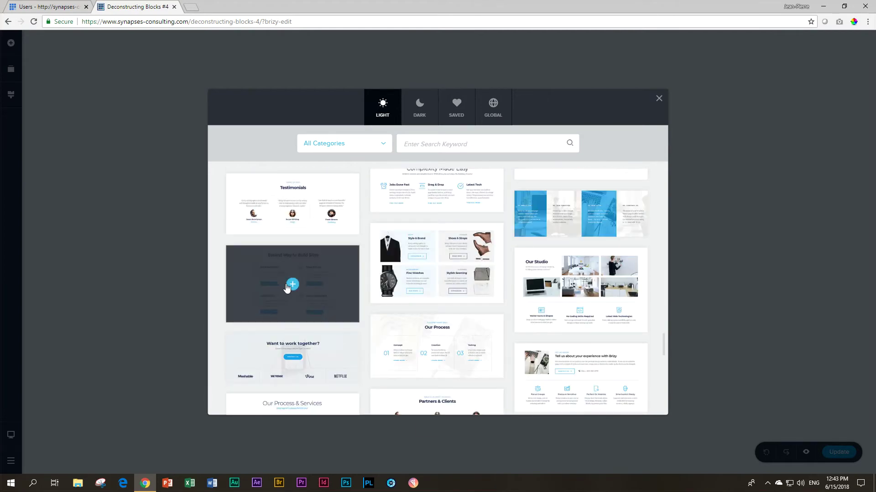
left_click(292, 285)
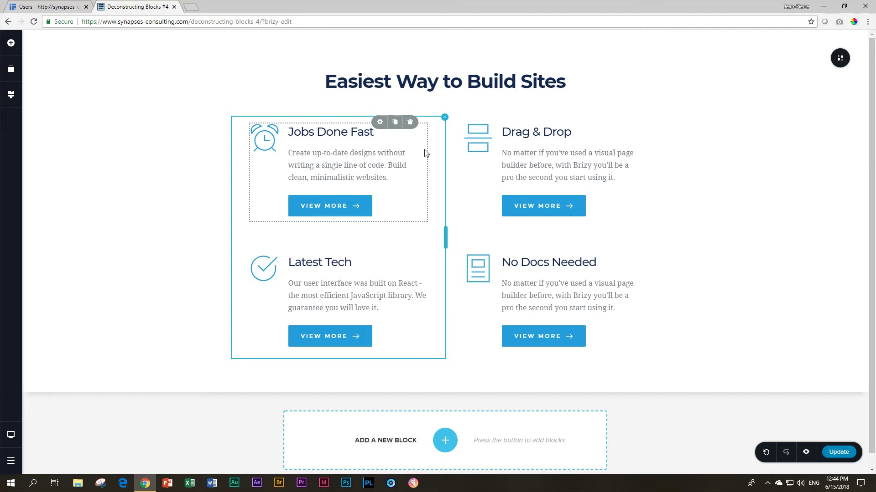
With the template block on the page, open the Add Elements panel and close it again
left_click(10, 43)
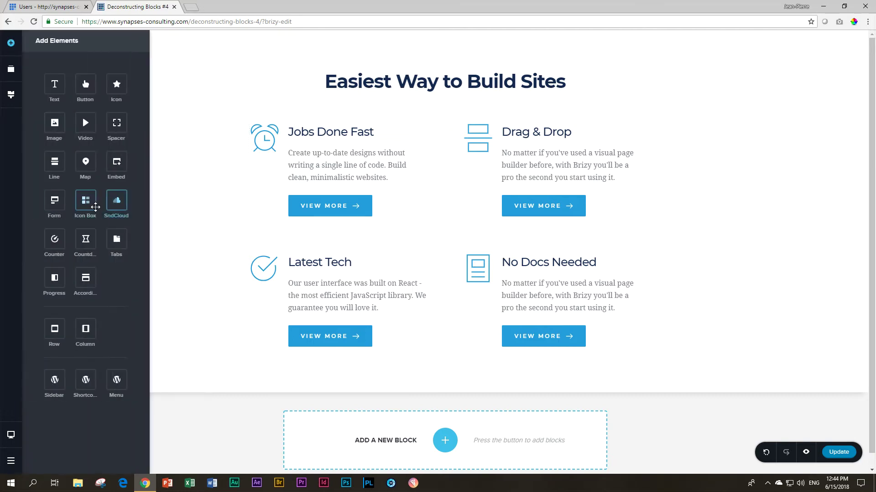
left_click(192, 187)
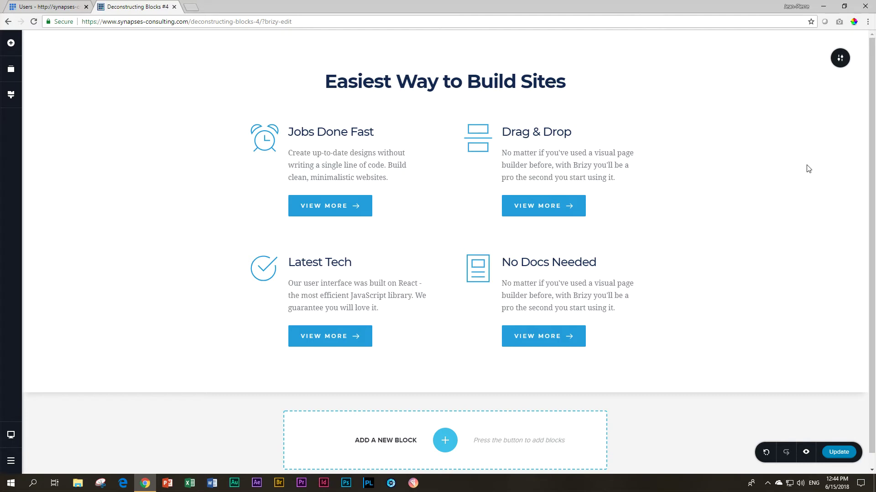
Add a Blank Block below the template and delete its two-column row
left_click(444, 440)
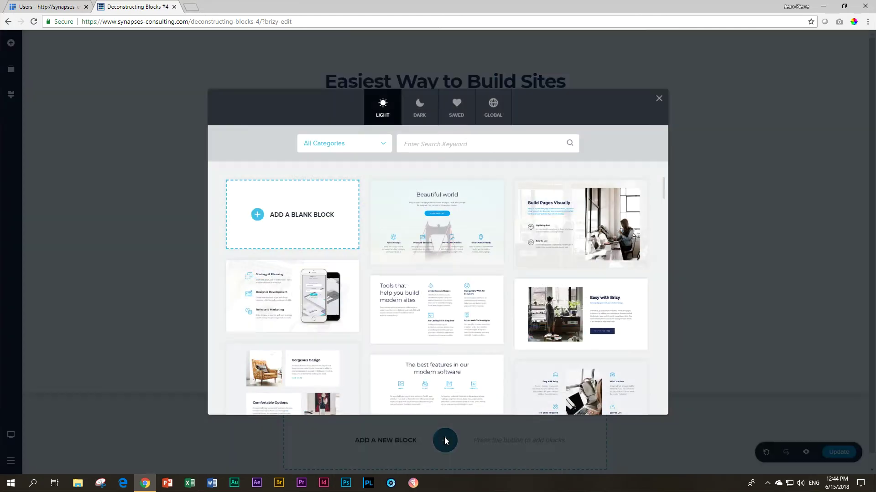
left_click(299, 221)
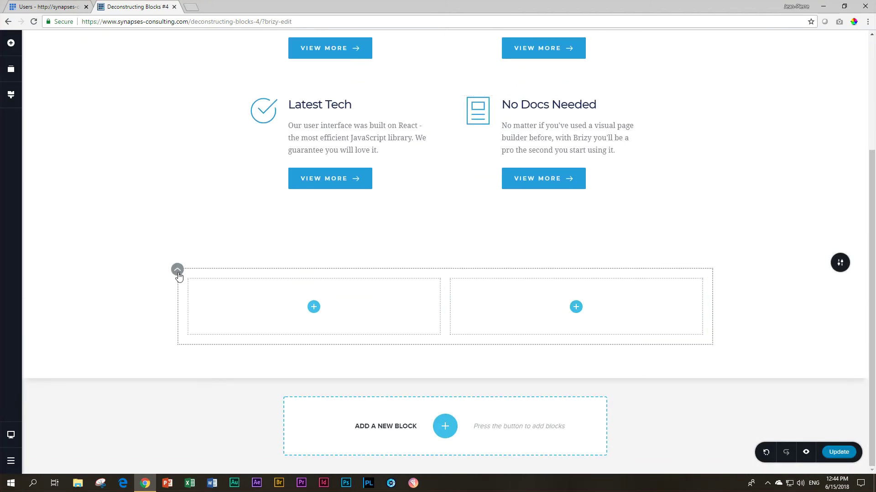
left_click(178, 271)
left_click(215, 249)
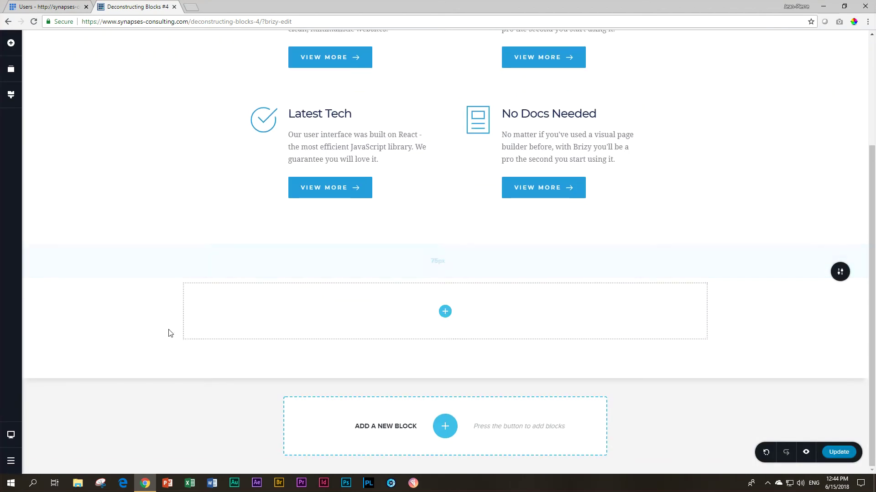
scroll(168, 332, "up", 3)
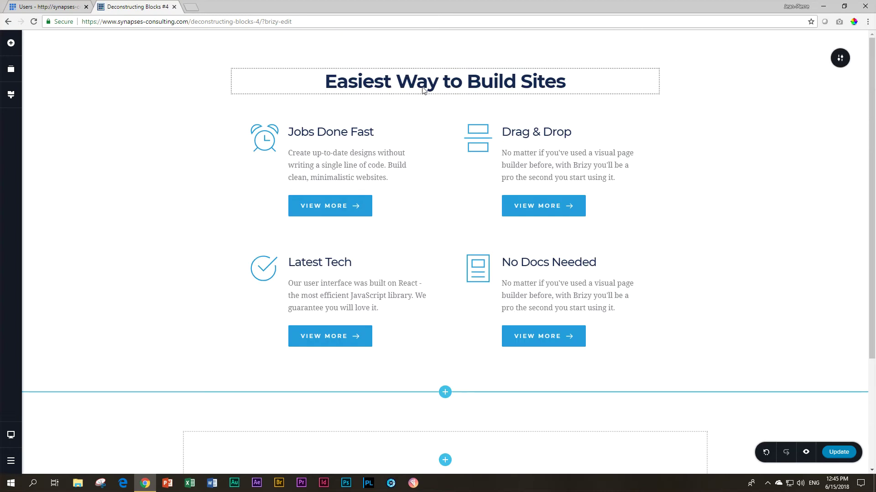
Drop a Text element into the empty block, change it to 'Easiest Way to Build Sites', and centre it
left_click(11, 43)
left_click_drag(54, 84, 446, 459)
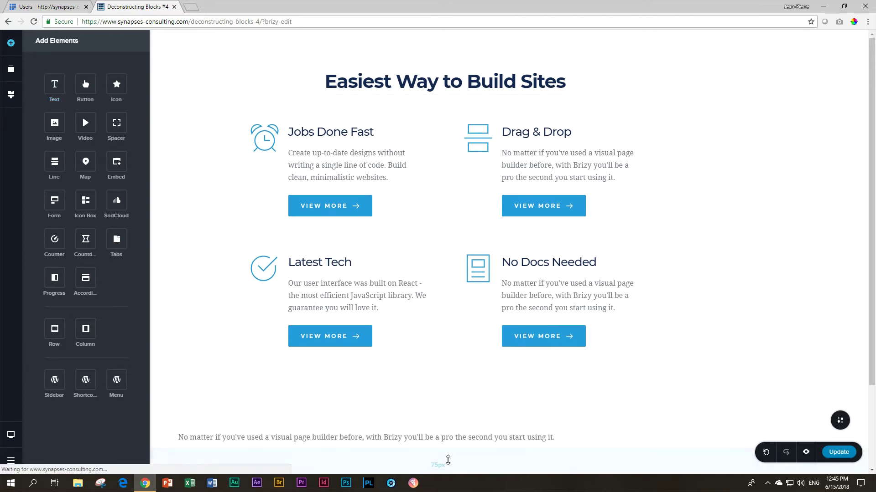
left_click(438, 437)
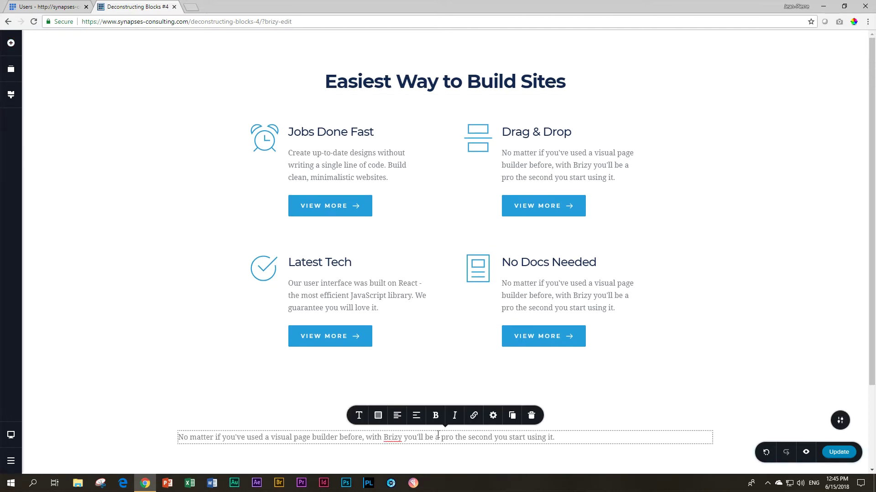
triple_click(438, 435)
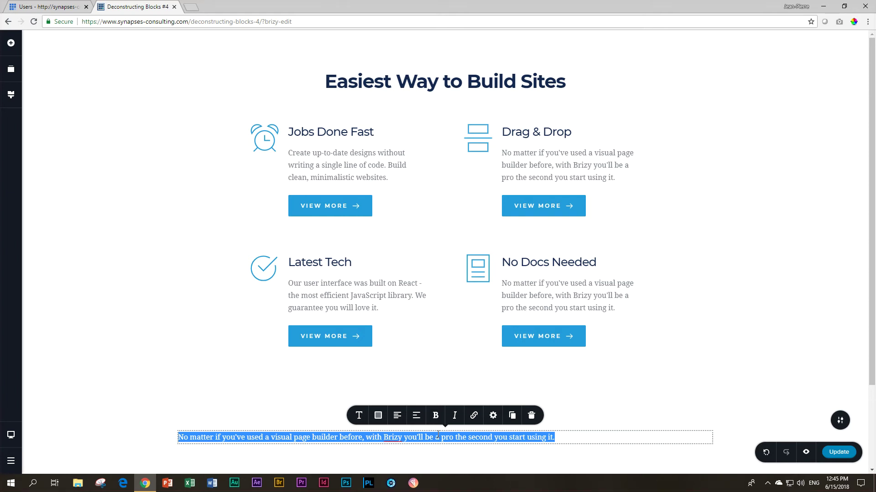
type("Easiest Way to Build Sites")
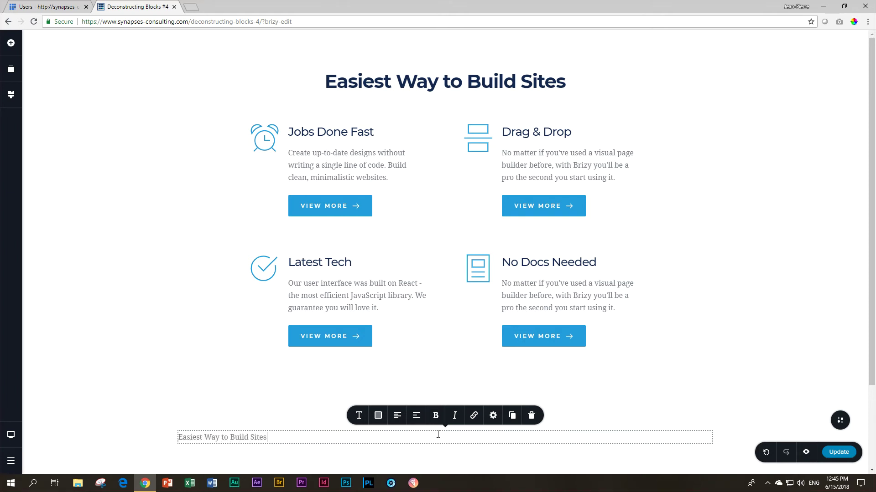
left_click(398, 420)
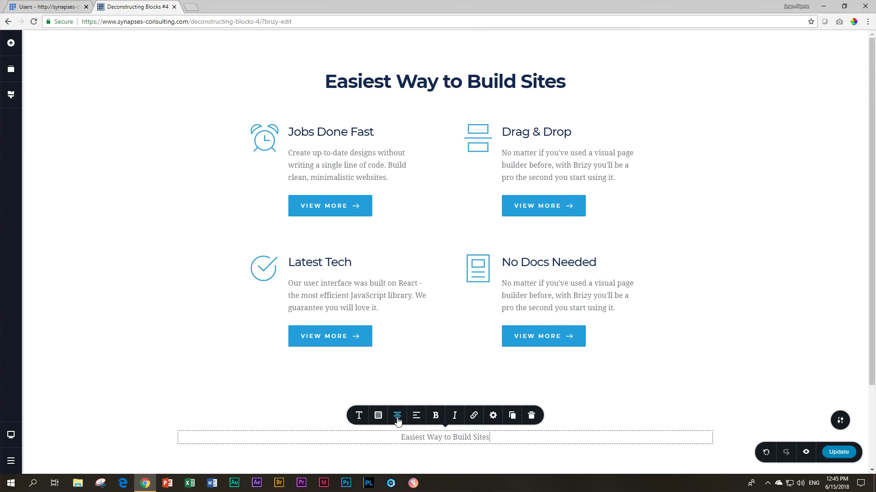
left_click(361, 85)
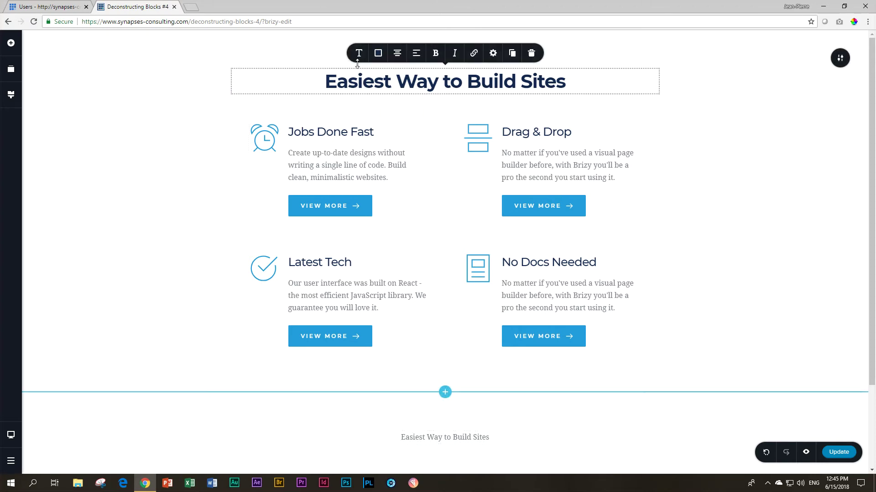
Inspect the top heading's typography, colour and tag settings
left_click(358, 53)
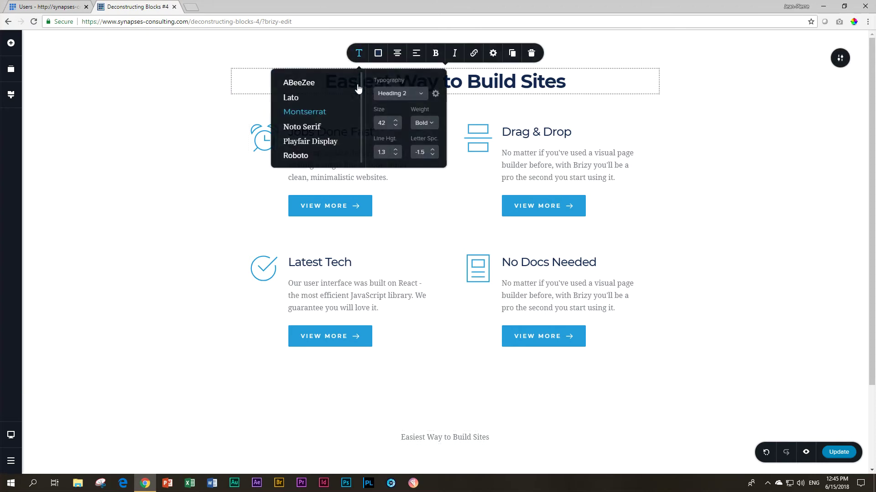
left_click(378, 54)
left_click(378, 54)
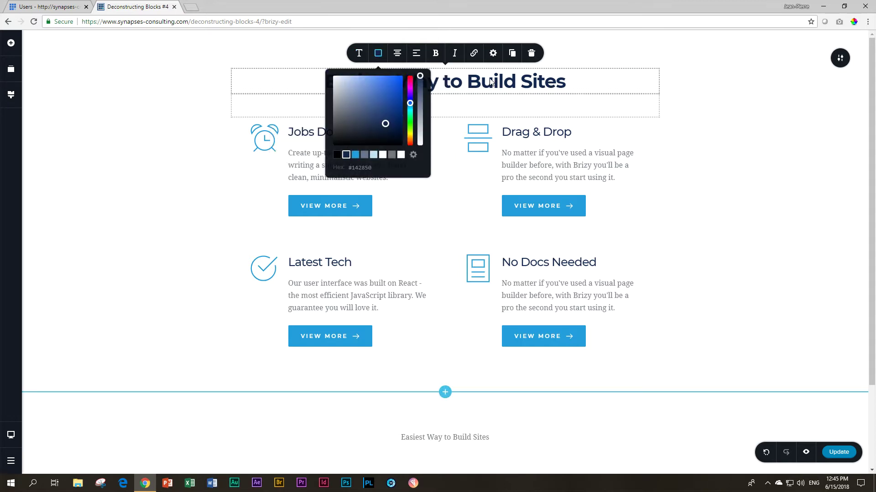
left_click(493, 54)
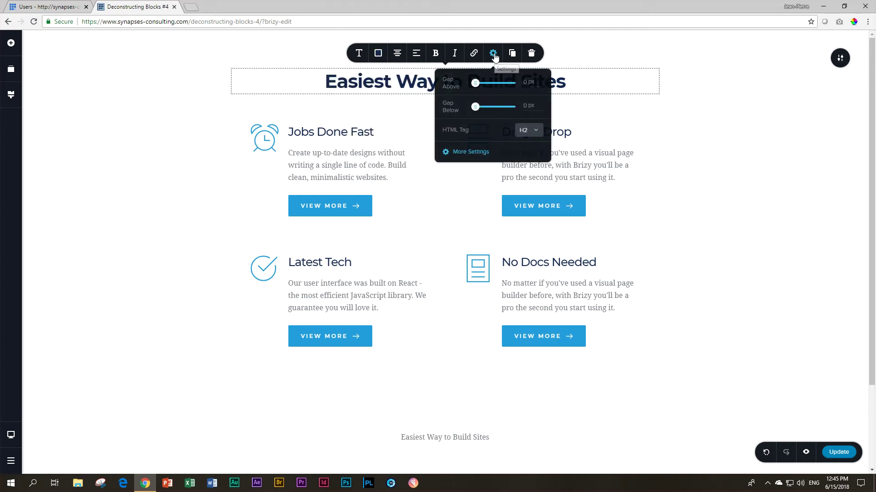
Give the bottom text the Heading 2 typography preset and a dark navy colour
left_click(454, 438)
left_click(359, 415)
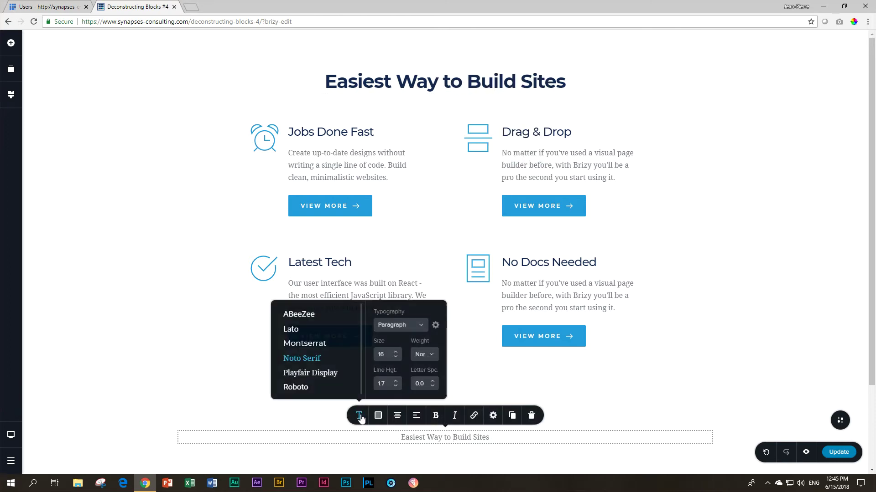
left_click(395, 327)
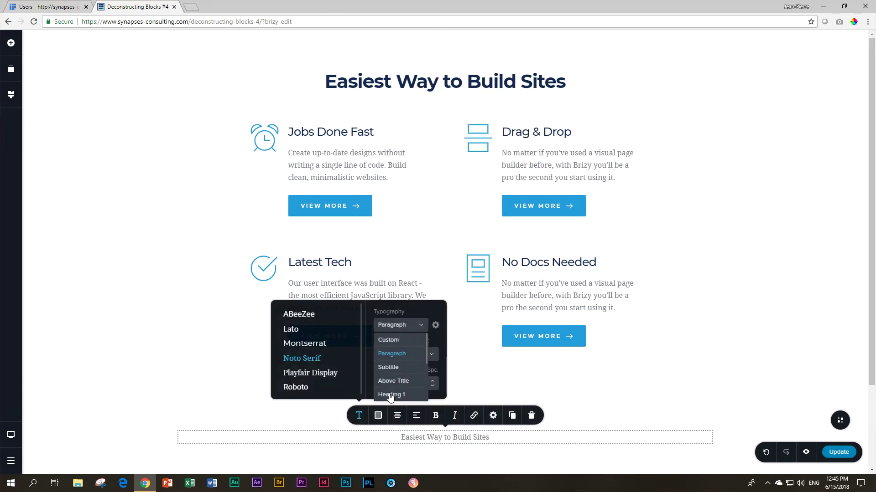
scroll(400, 390, "down", 1)
left_click(401, 375)
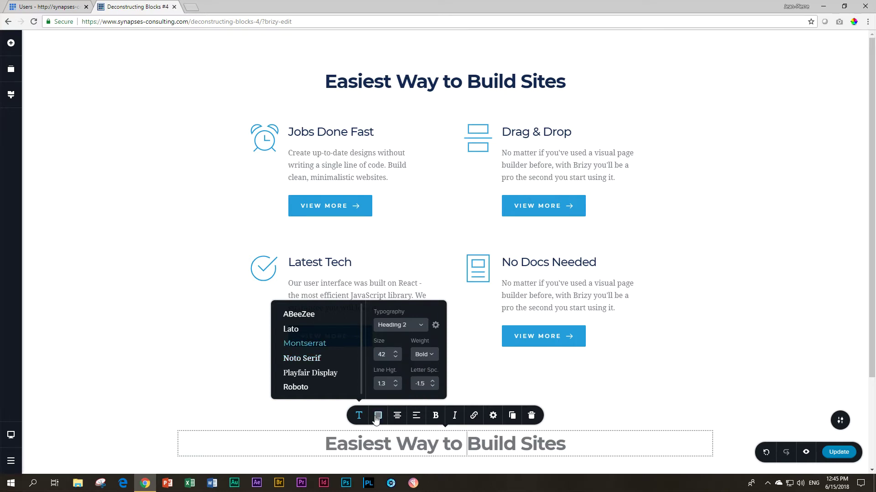
left_click(378, 416)
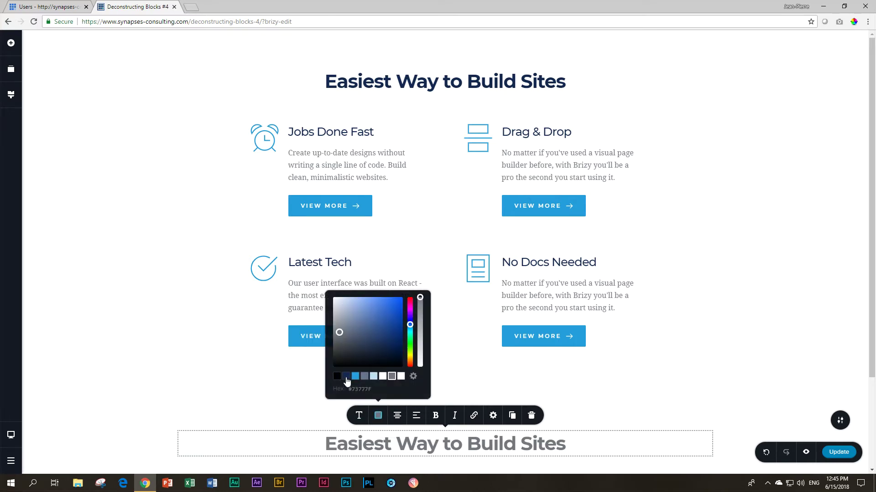
left_click(346, 377)
Set the lower heading's HTML tag to H2 and compare its colour with the top heading
left_click(493, 416)
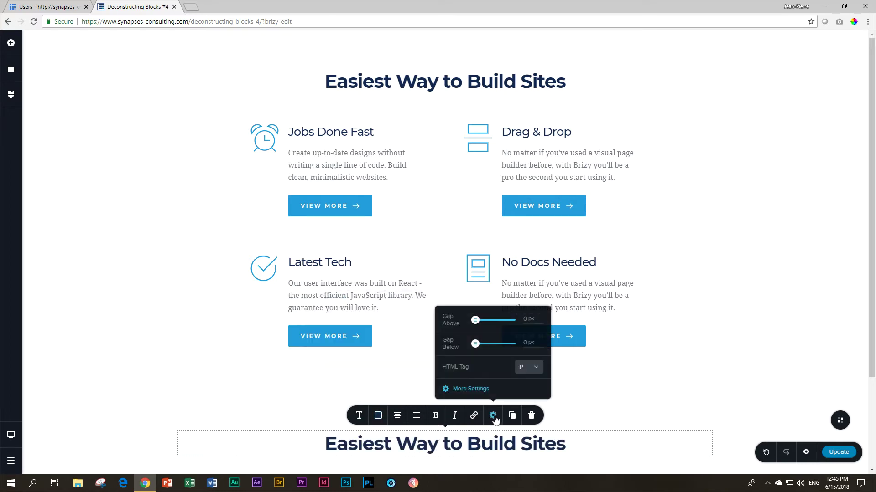
left_click(531, 368)
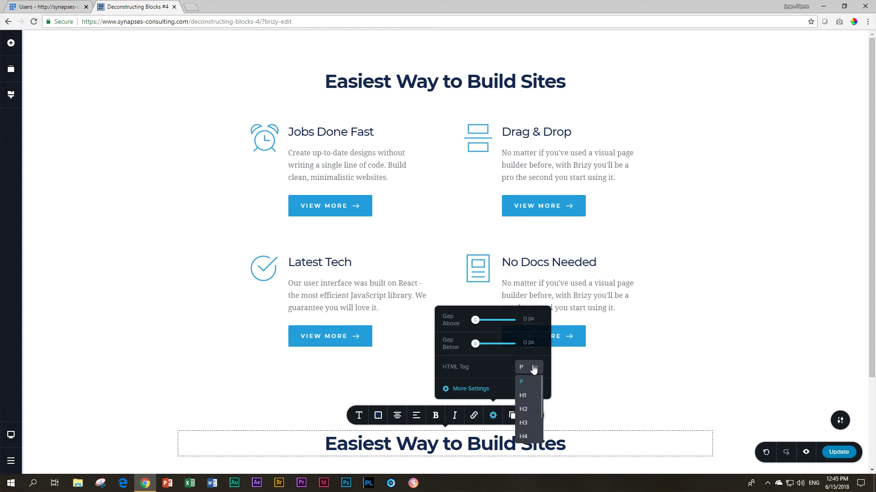
left_click(525, 410)
left_click(411, 84)
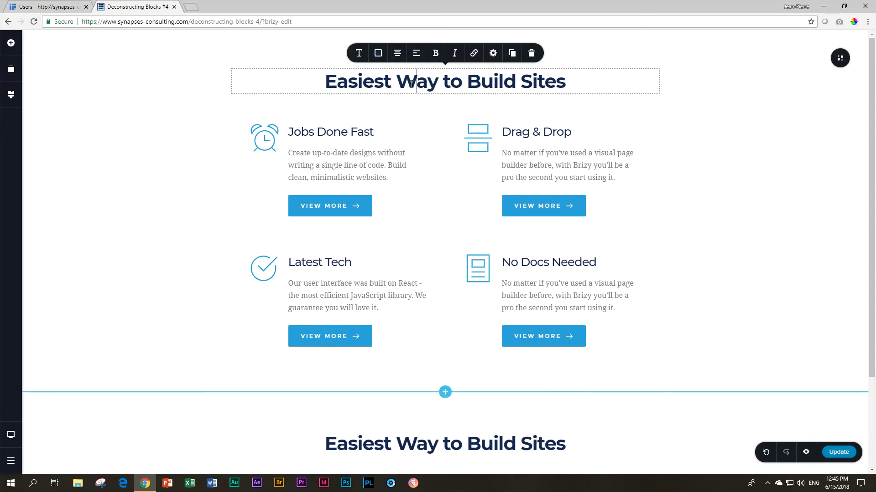
left_click(377, 53)
left_click(419, 449)
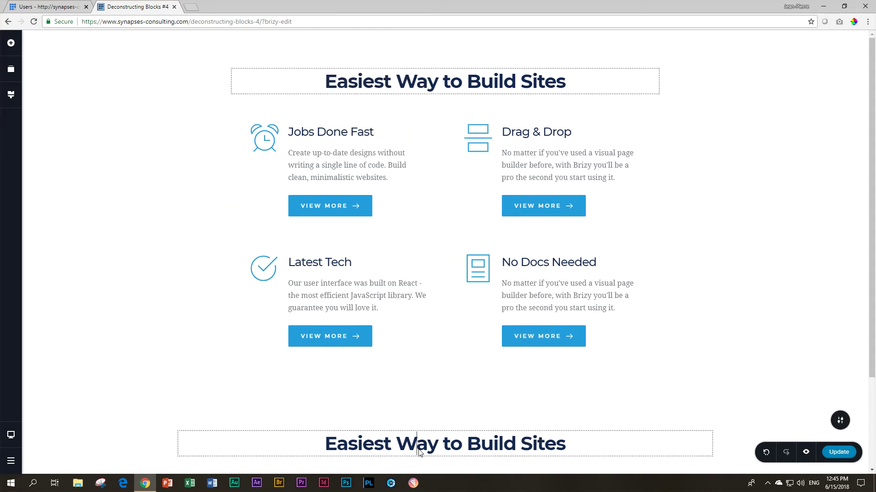
left_click(378, 416)
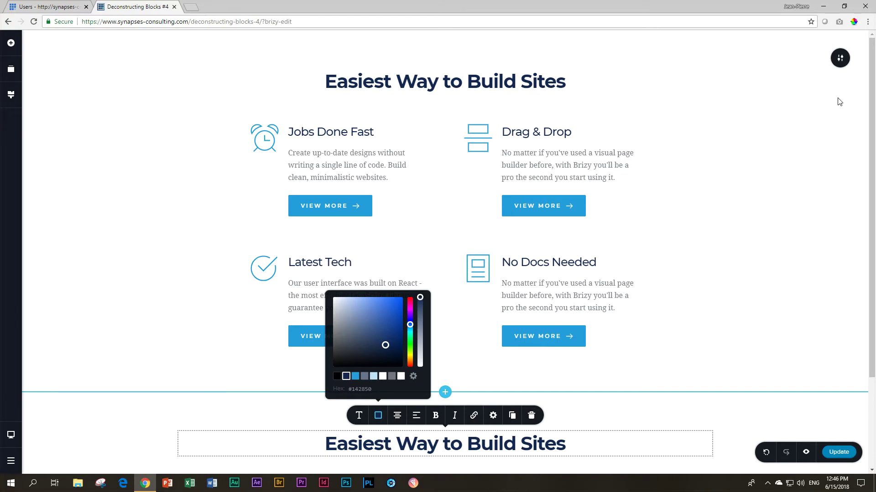
Check the upper block's width, then shrink the lower block's boxed width from 100% to 80%
left_click(843, 63)
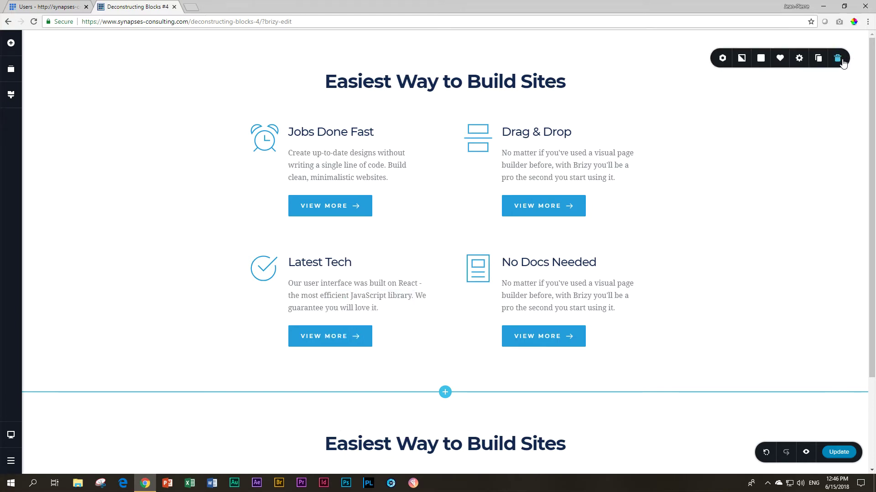
left_click(801, 62)
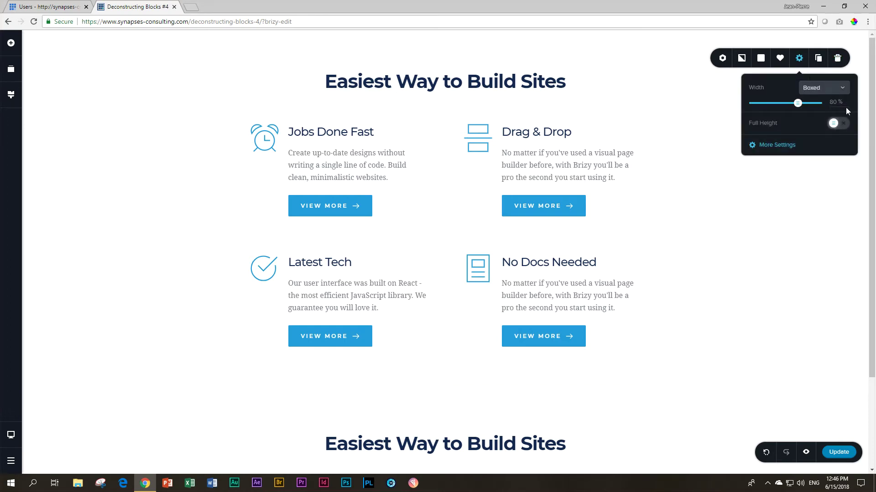
scroll(760, 252, "down", 3)
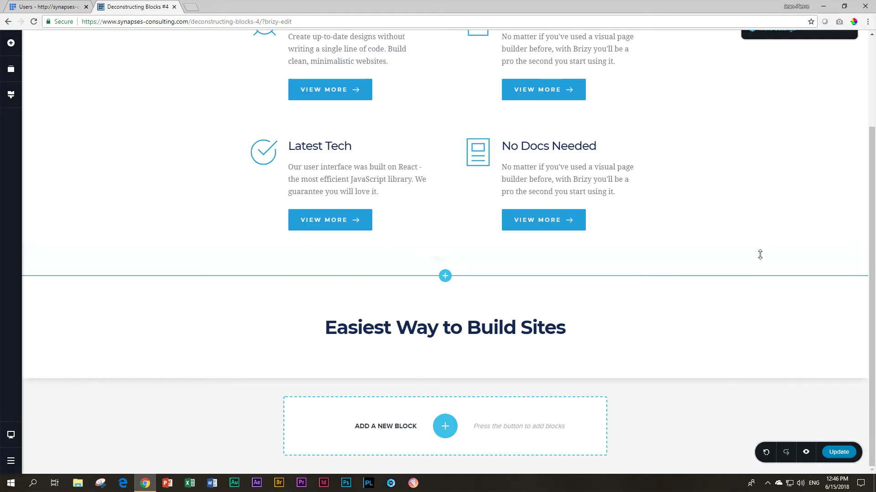
left_click(840, 305)
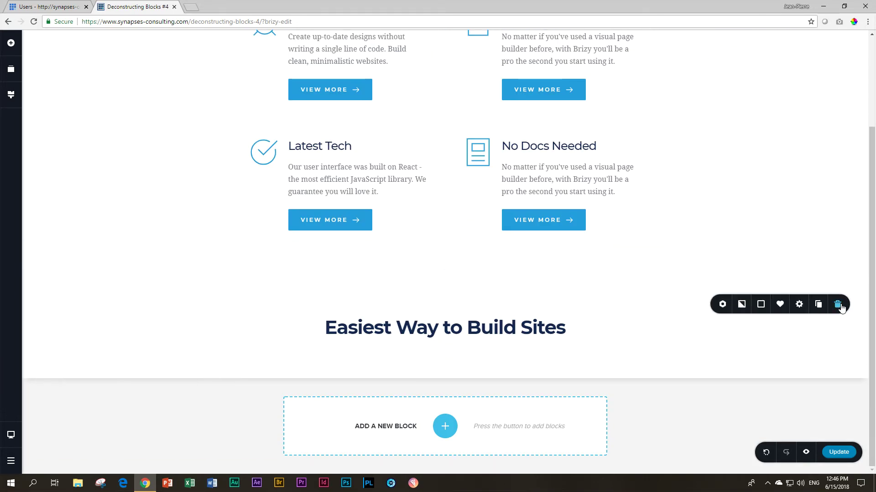
left_click(801, 309)
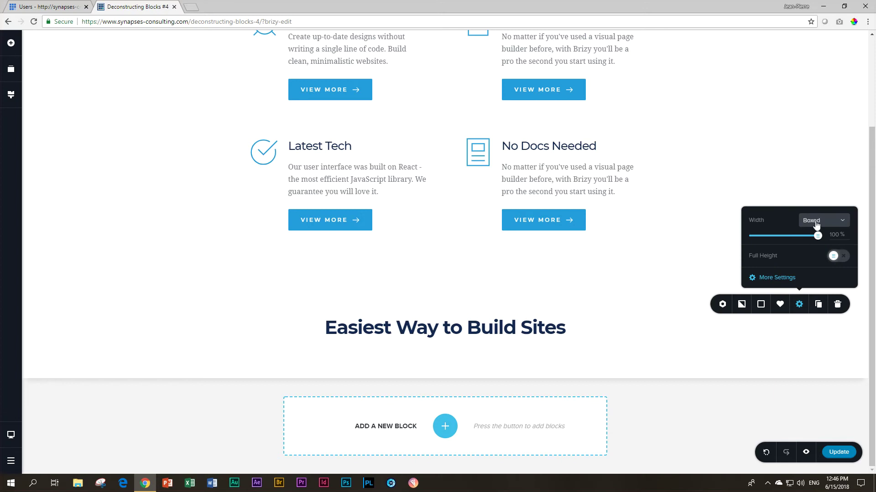
left_click_drag(817, 235, 798, 236)
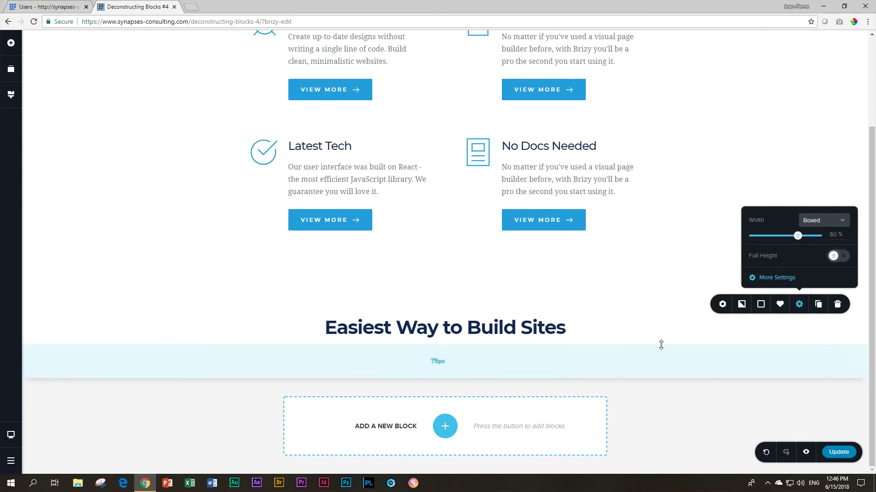
scroll(658, 342, "up", 3)
scroll(555, 342, "down", 3)
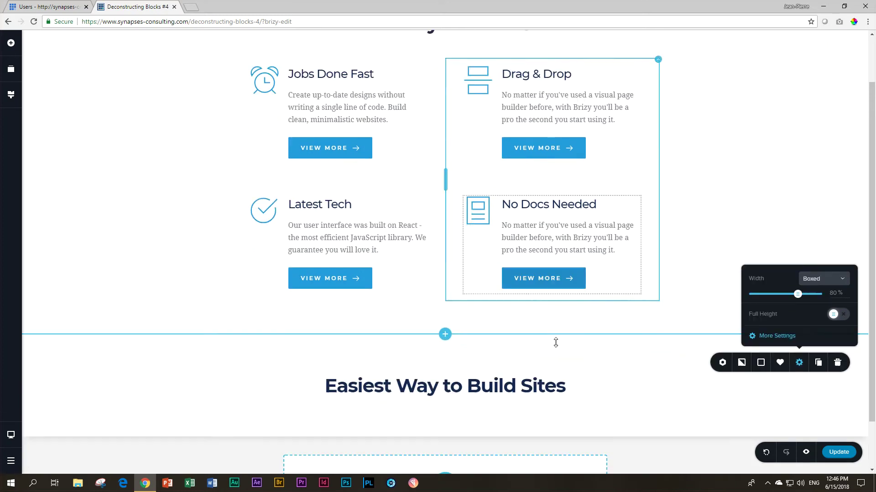
scroll(565, 319, "up", 3)
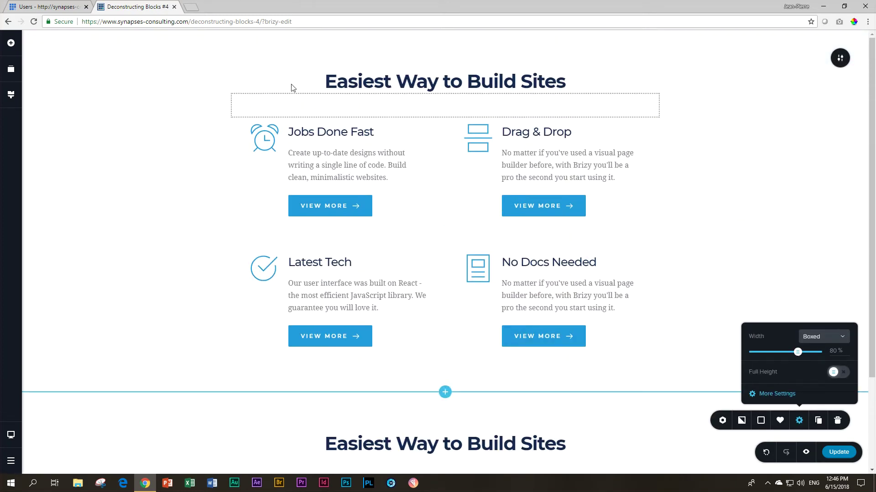
left_click(11, 43)
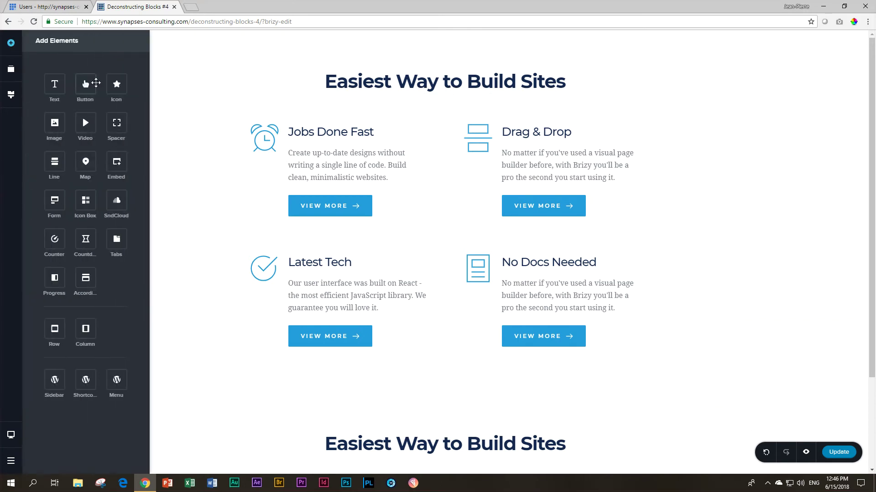
Place a Spacer element beneath the lower heading
left_click_drag(116, 122, 419, 464)
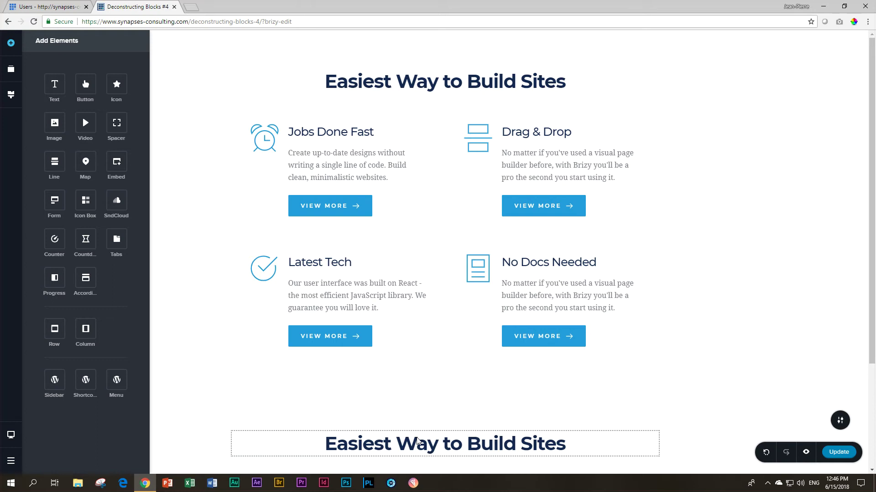
scroll(450, 434, "down", 3)
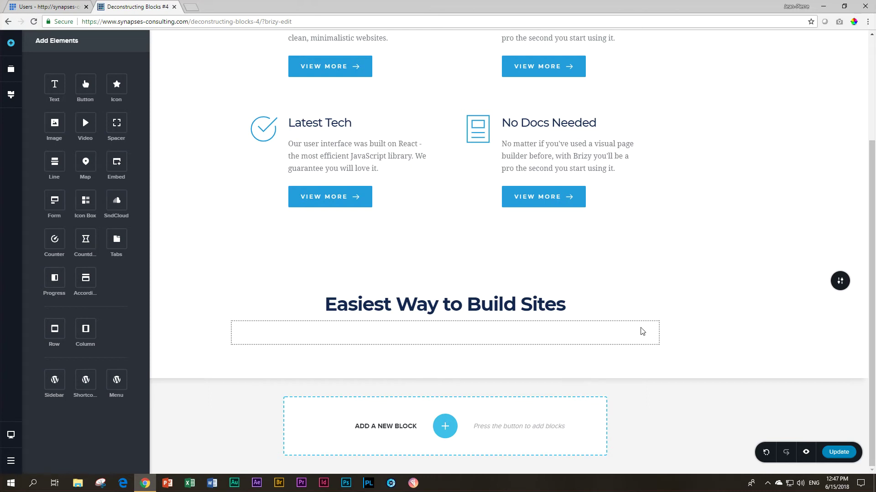
scroll(644, 331, "up", 3)
scroll(588, 365, "down", 3)
scroll(433, 203, "up", 3)
Compare the top and new spacers' heights, confirming both are 50 px
left_click(444, 102)
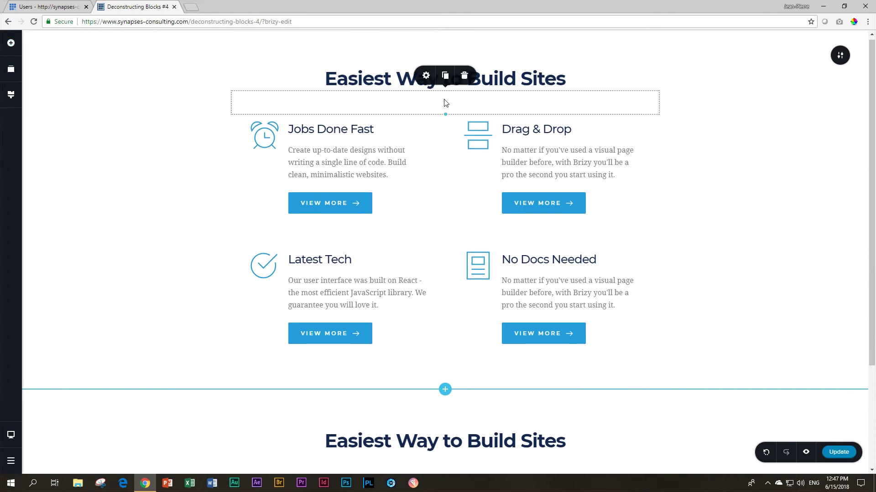
left_click(426, 76)
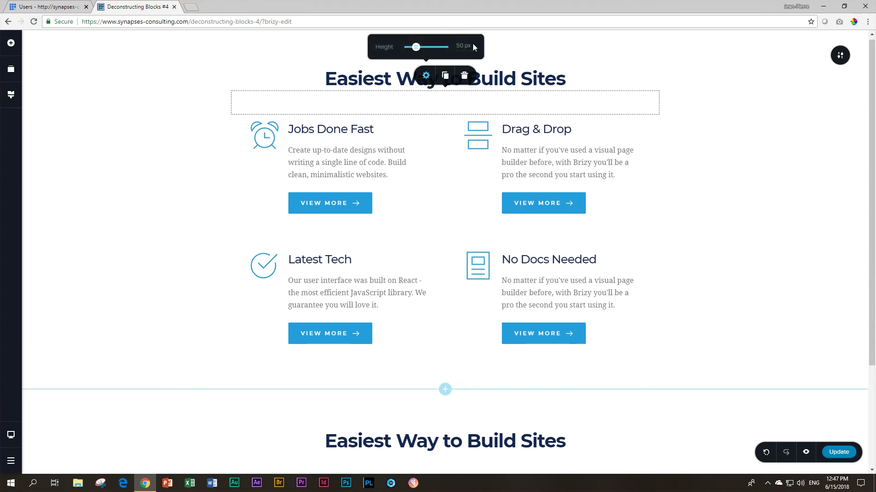
scroll(486, 273, "down", 1)
scroll(485, 273, "down", 3)
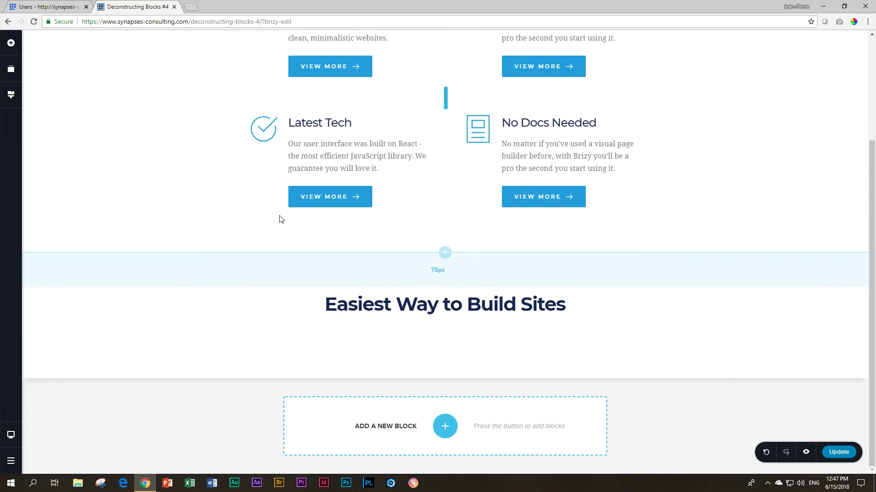
left_click(435, 338)
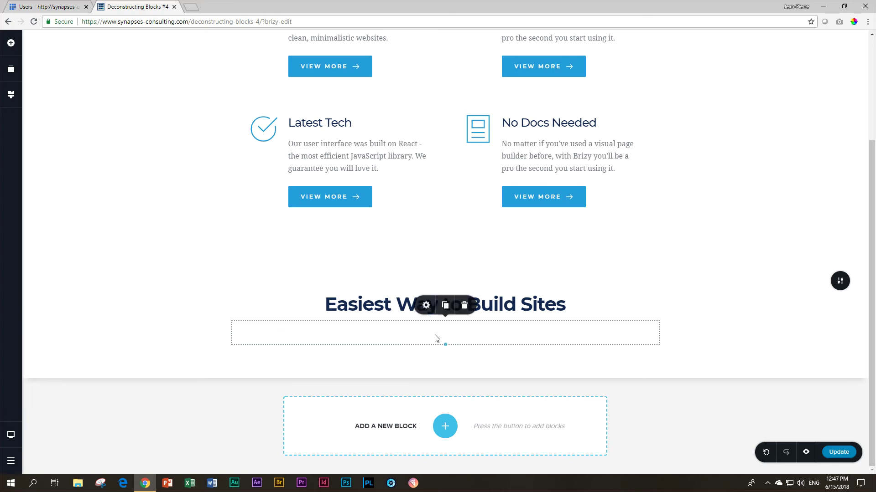
left_click(426, 305)
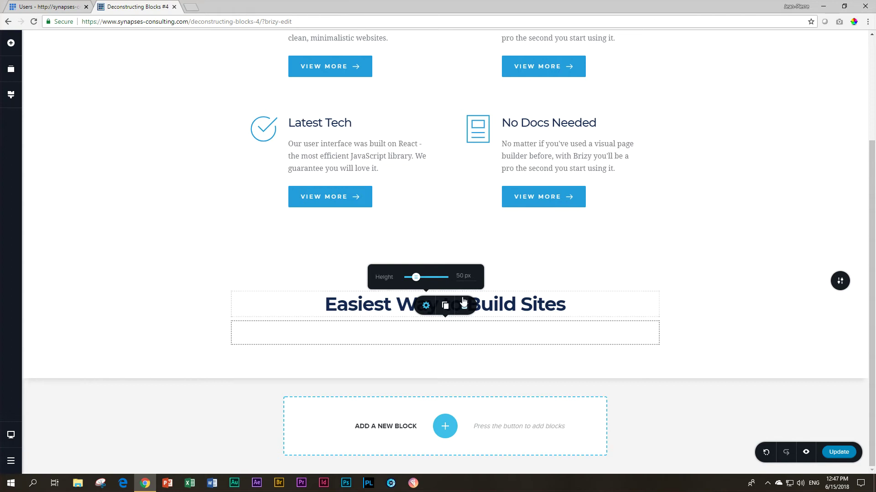
scroll(463, 301, "up", 3)
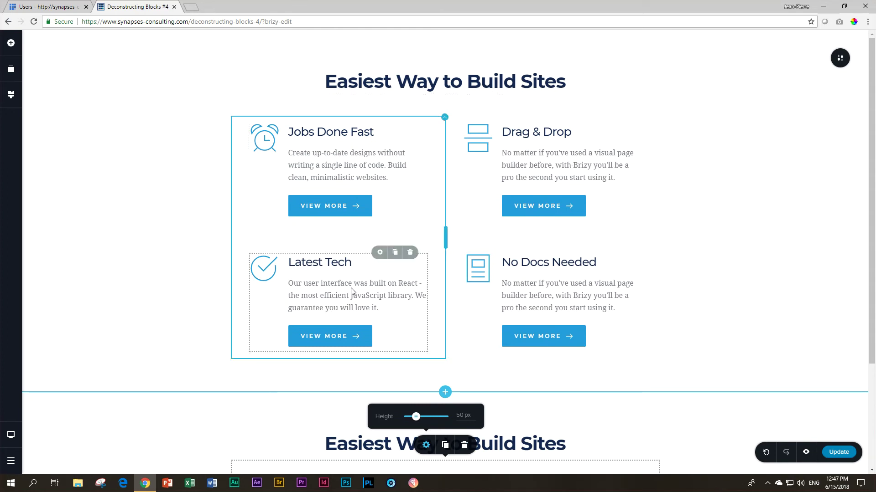
scroll(353, 289, "down", 2)
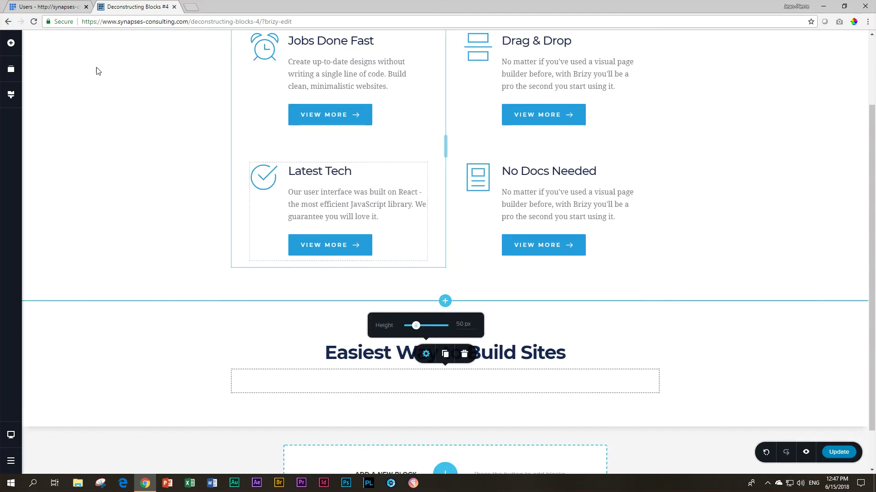
Add a two-column row under the lower spacer and drop an icon box into its left column
left_click(11, 44)
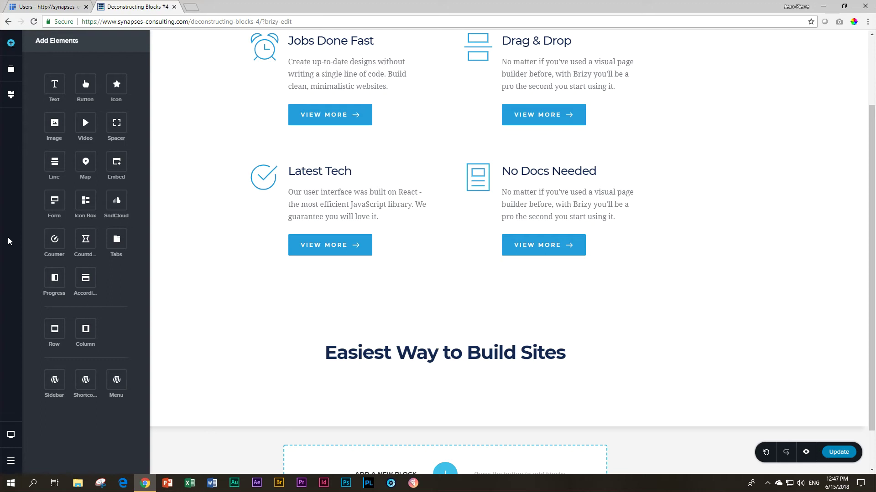
left_click_drag(91, 328, 393, 398)
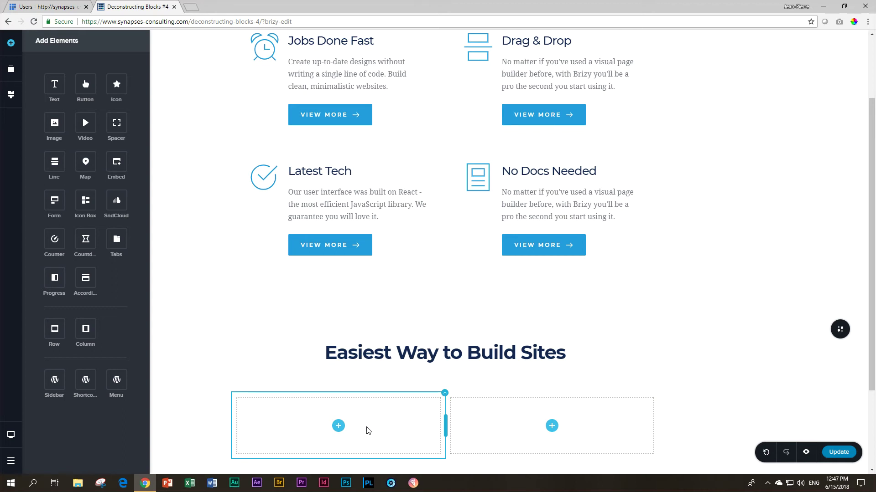
scroll(395, 418, "up", 2)
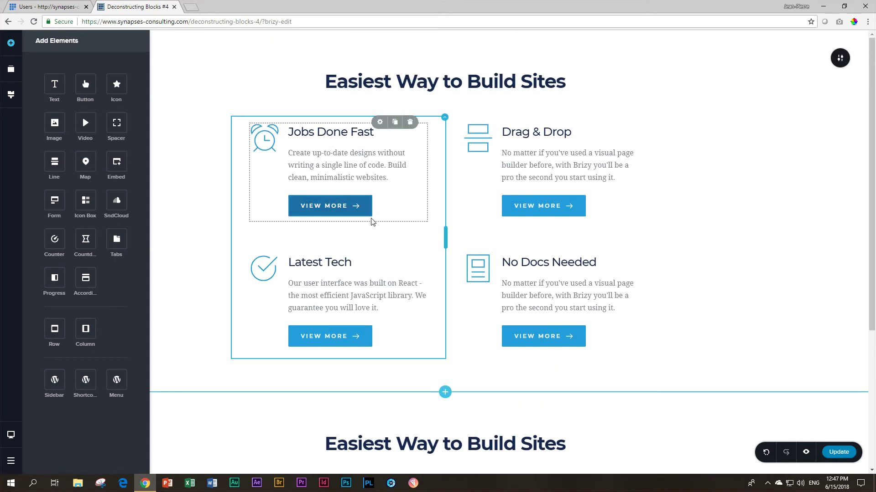
scroll(371, 219, "down", 5)
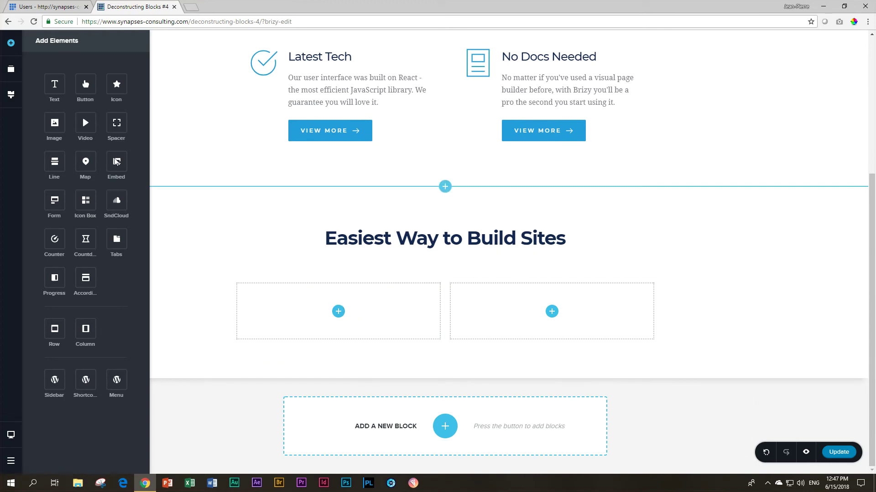
left_click_drag(87, 201, 340, 326)
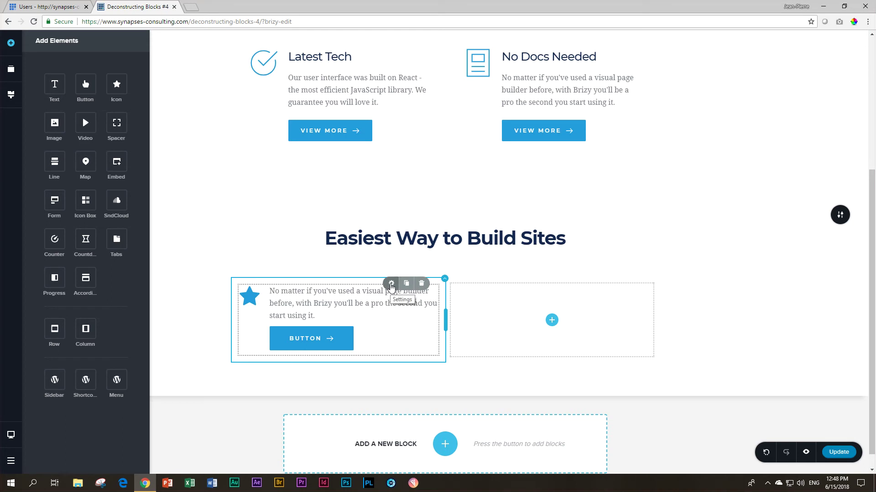
left_click(391, 284)
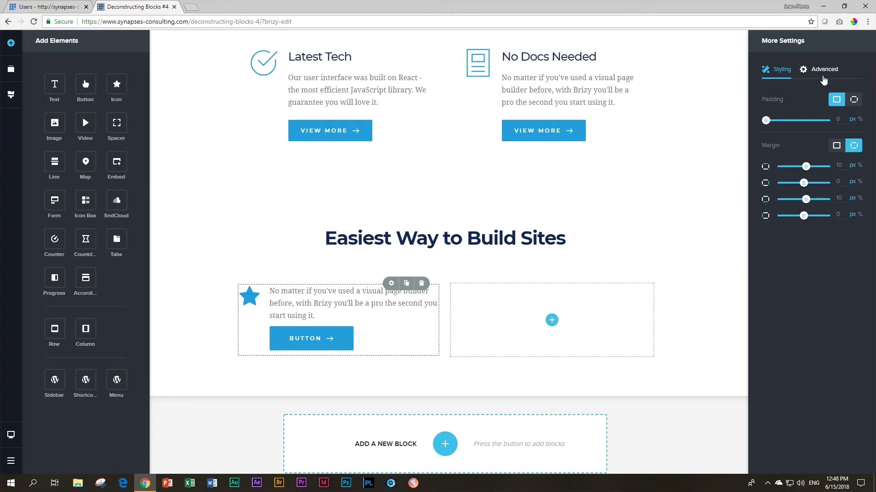
left_click(819, 71)
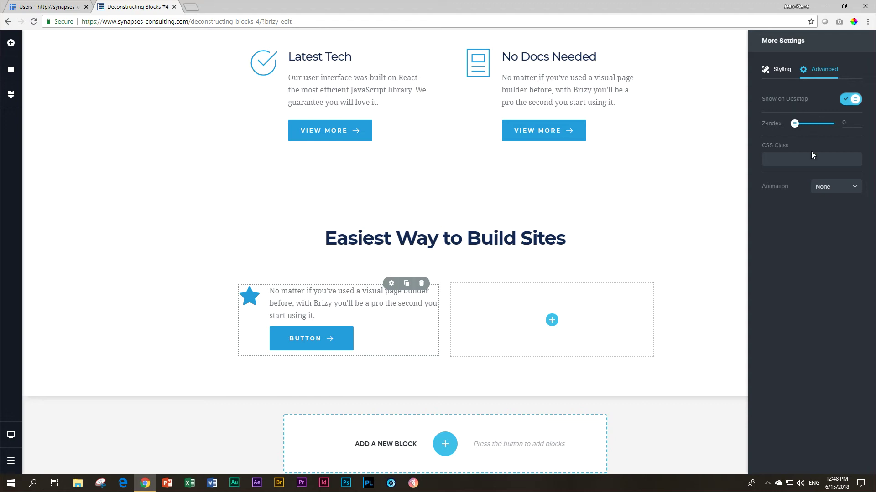
left_click(777, 73)
left_click(821, 75)
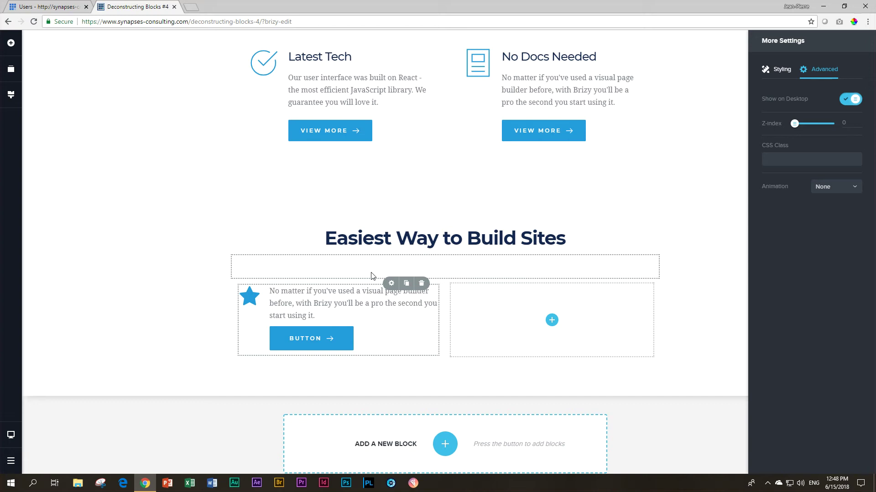
Close the column settings and select the new box's paragraph and button in turn
left_click(251, 300)
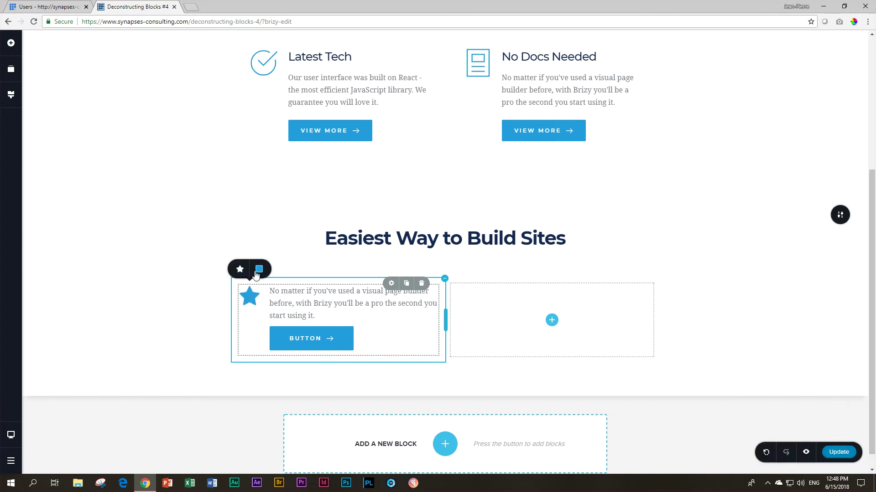
scroll(258, 302, "up", 1)
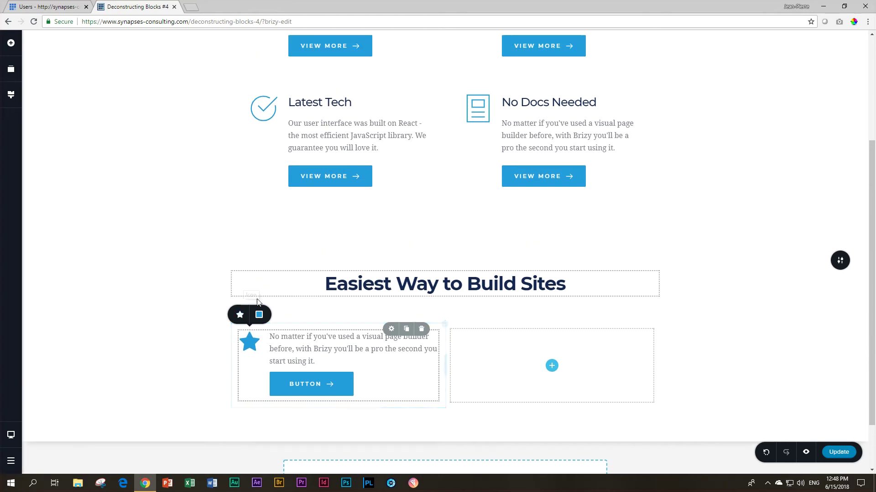
left_click(303, 352)
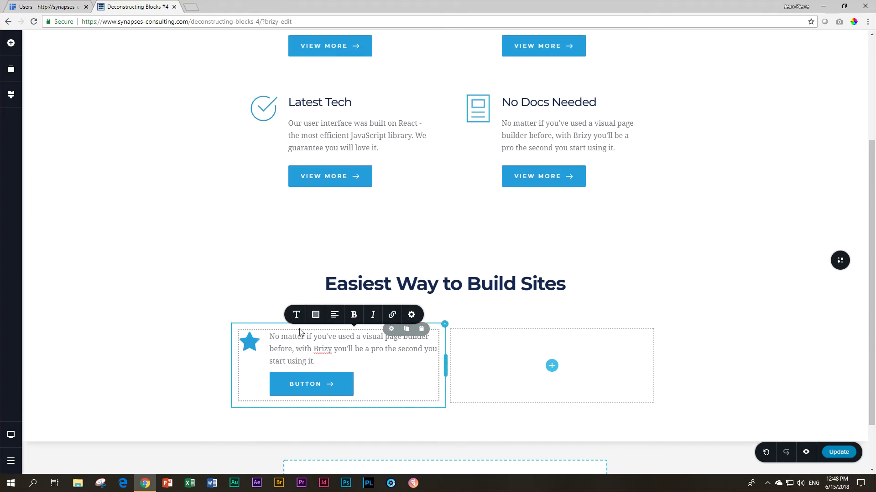
left_click(302, 384)
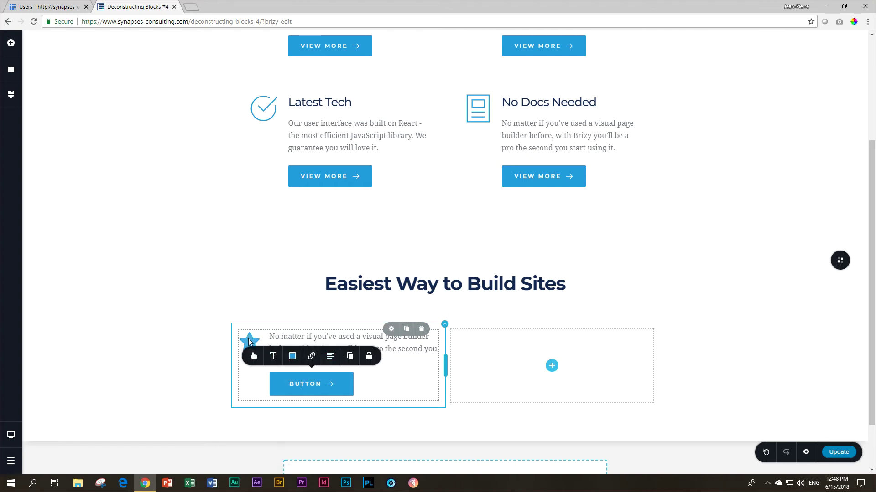
left_click(296, 341)
left_click(283, 385)
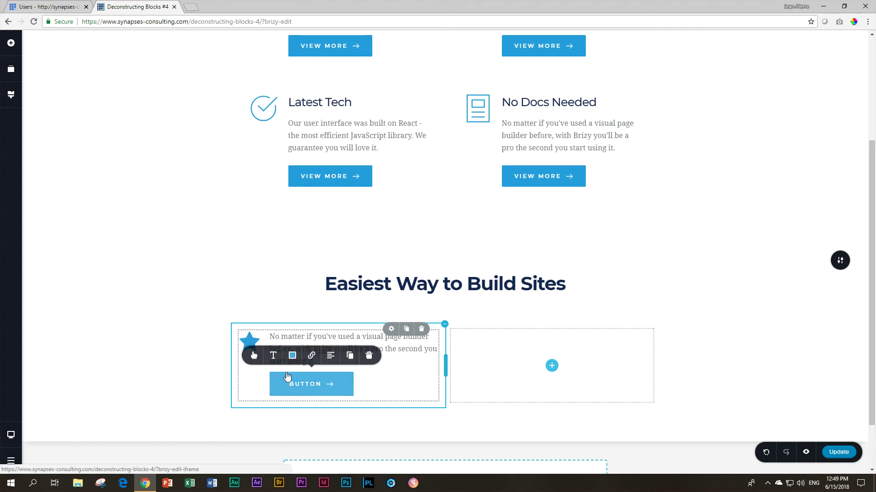
left_click(285, 343)
Switch between the new box's star icon, paragraph and button toolbars
left_click(249, 342)
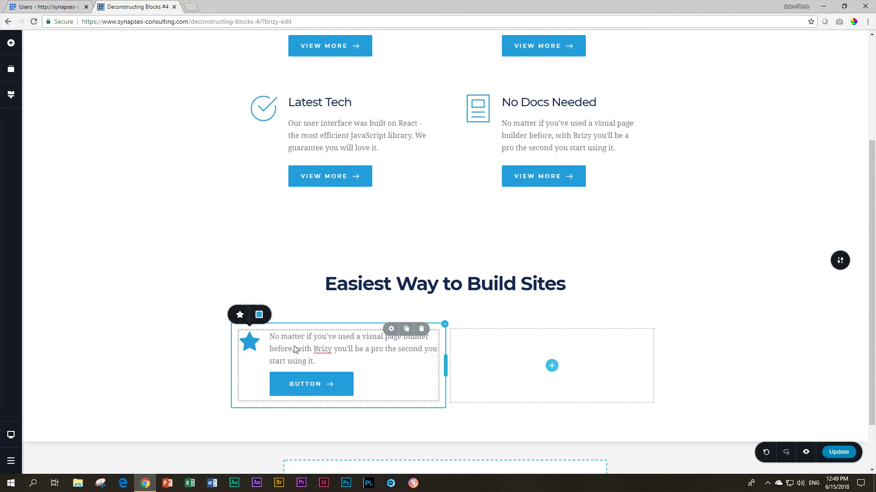
left_click(295, 349)
left_click(250, 344)
left_click(291, 383)
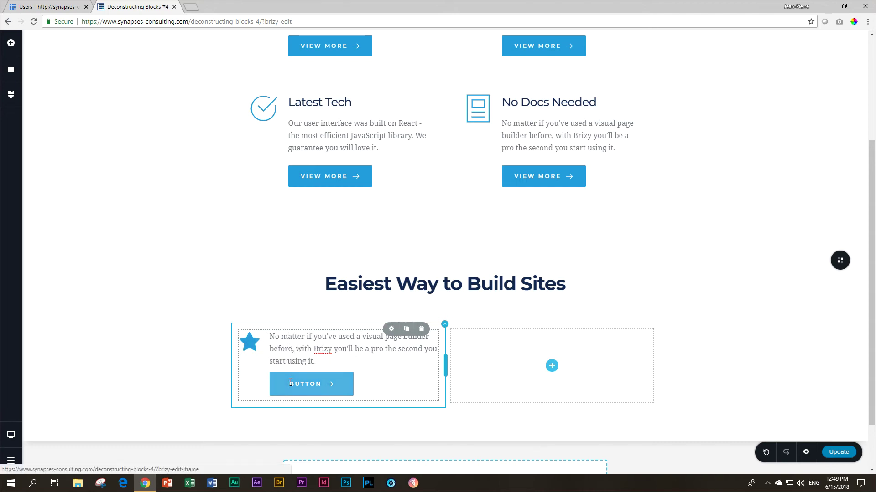
left_click(263, 341)
left_click(251, 338)
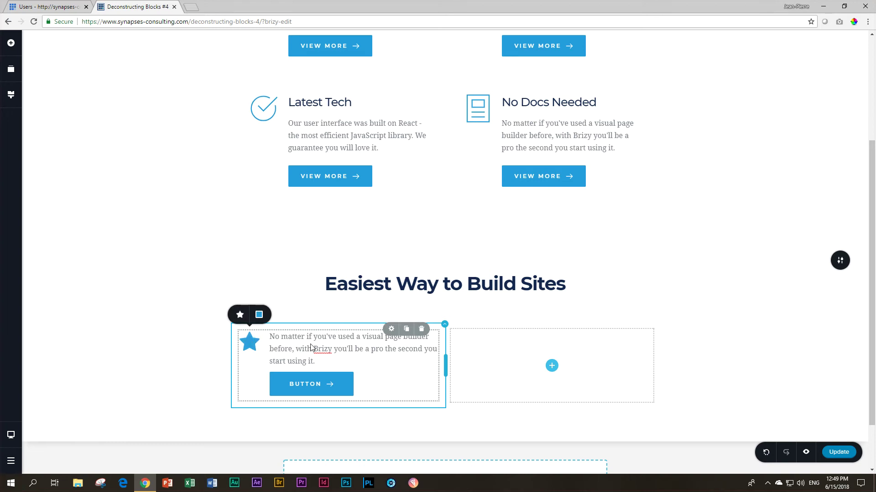
left_click(310, 347)
left_click(253, 349)
scroll(253, 348, "up", 3)
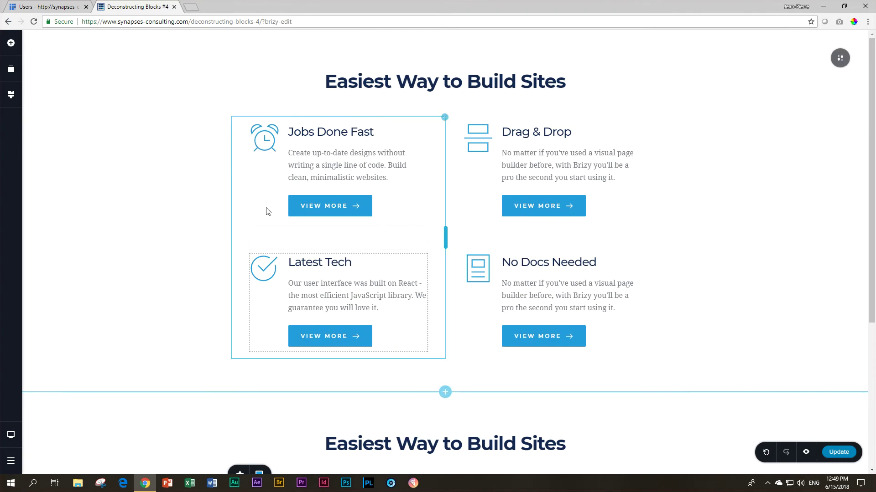
Check the template clock icon's size, then enlarge the new box's star icon to 64
left_click(269, 144)
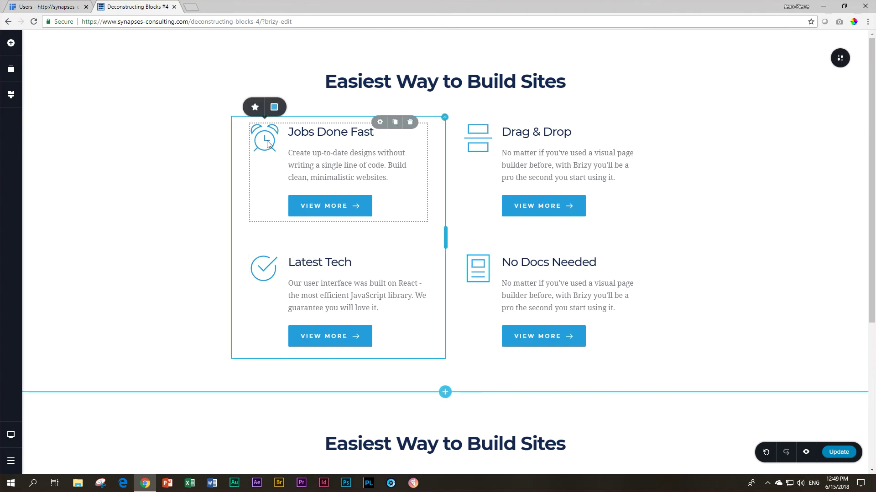
left_click(254, 109)
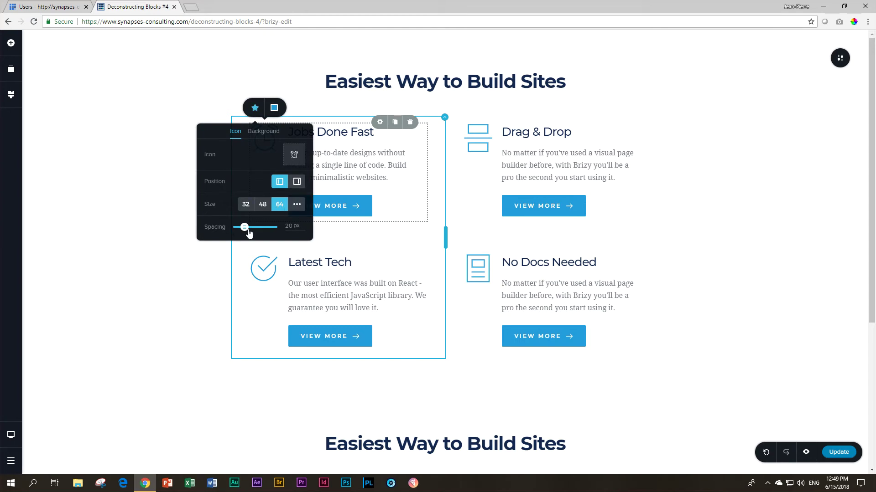
scroll(251, 273, "down", 5)
left_click(251, 276)
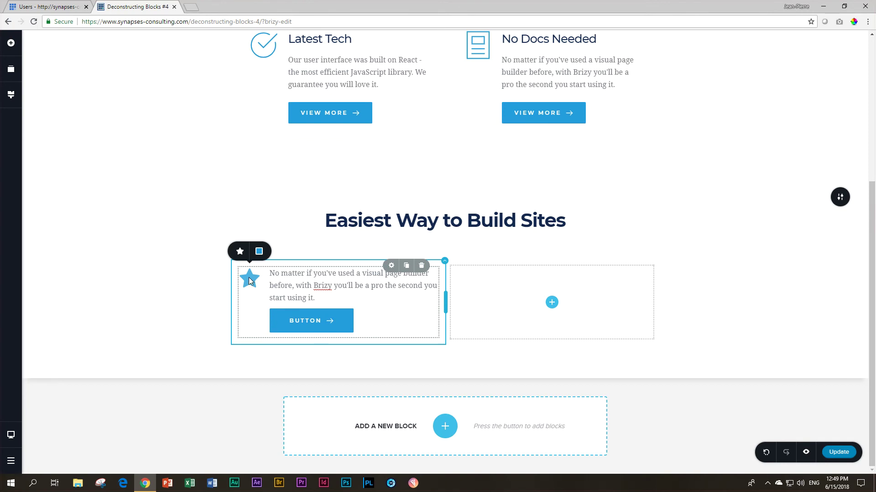
left_click(240, 252)
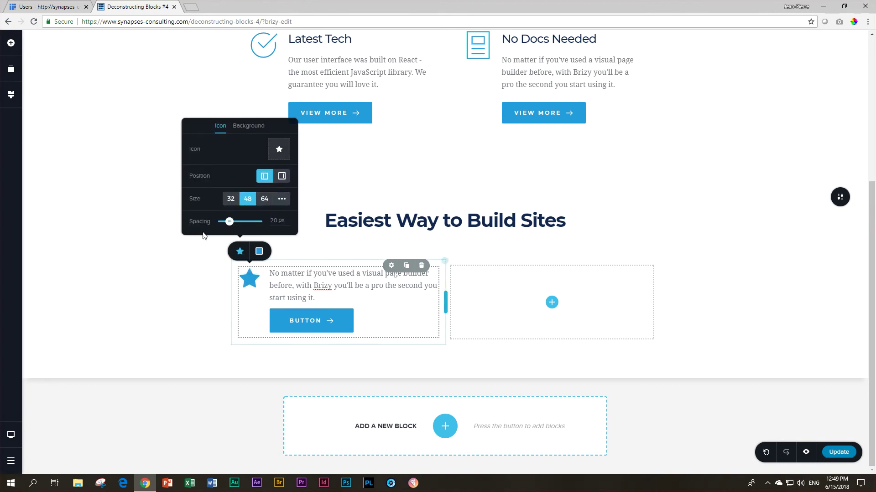
left_click(265, 199)
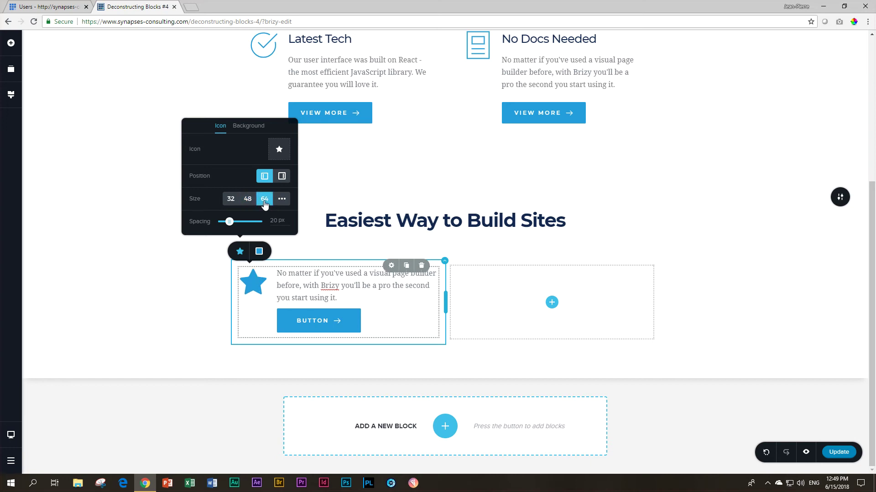
scroll(280, 291, "up", 4)
scroll(279, 290, "down", 4)
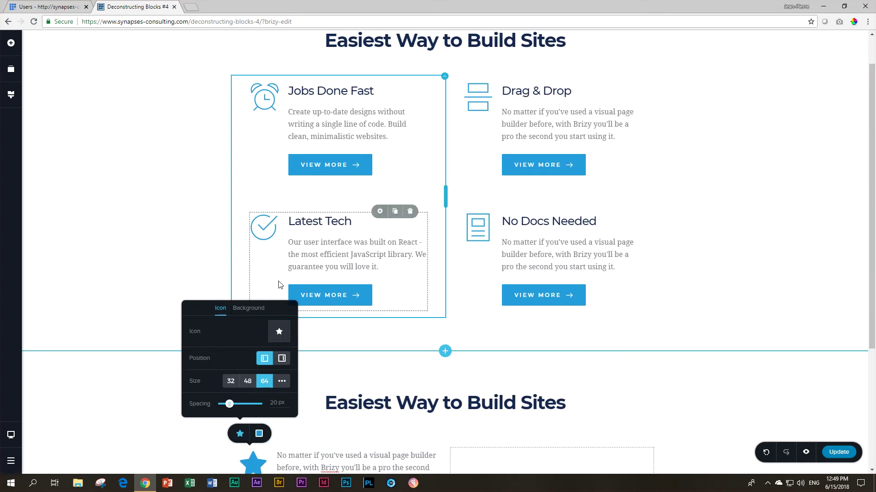
scroll(266, 220, "up", 3)
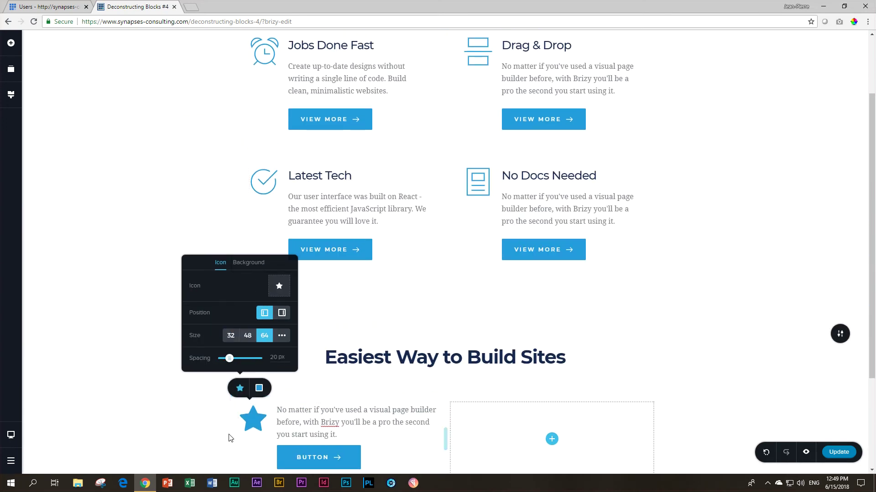
Replace the star with a person-and-share glyph icon
left_click(279, 292)
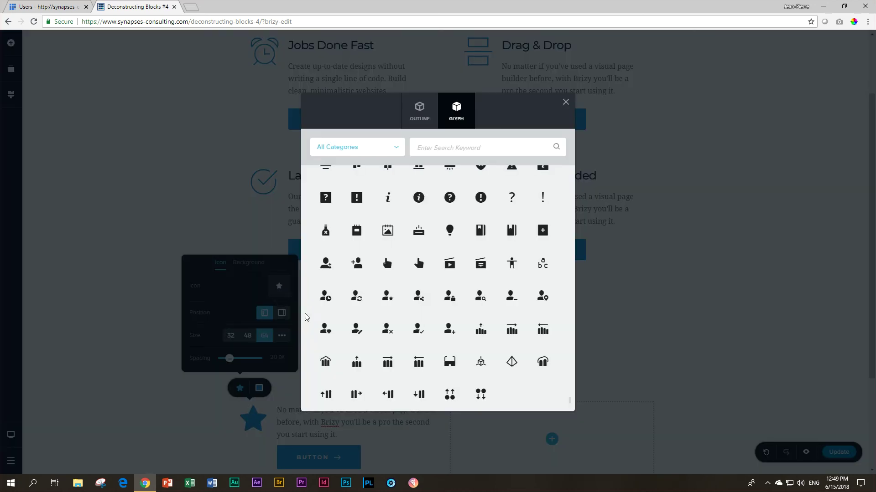
left_click(415, 296)
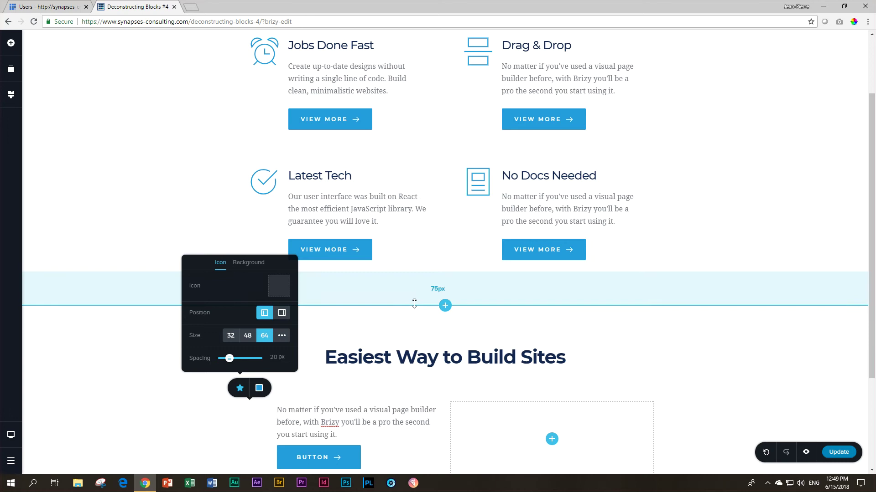
scroll(316, 145, "up", 2)
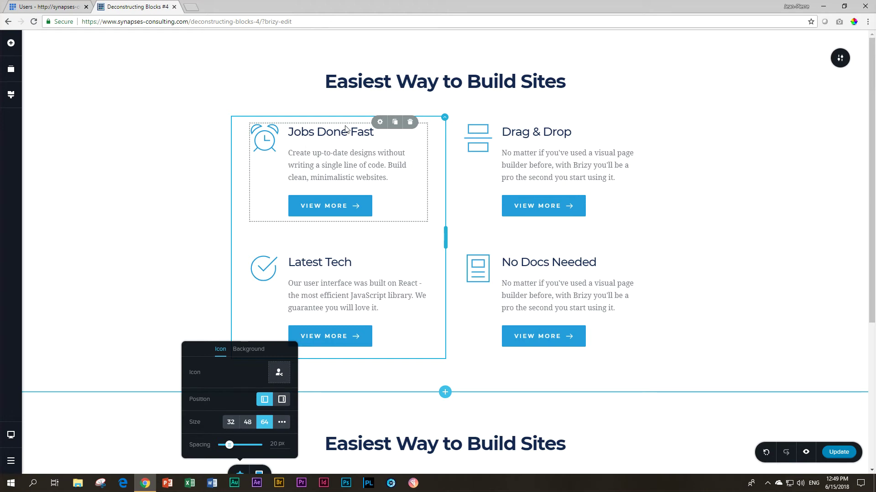
scroll(338, 168, "down", 4)
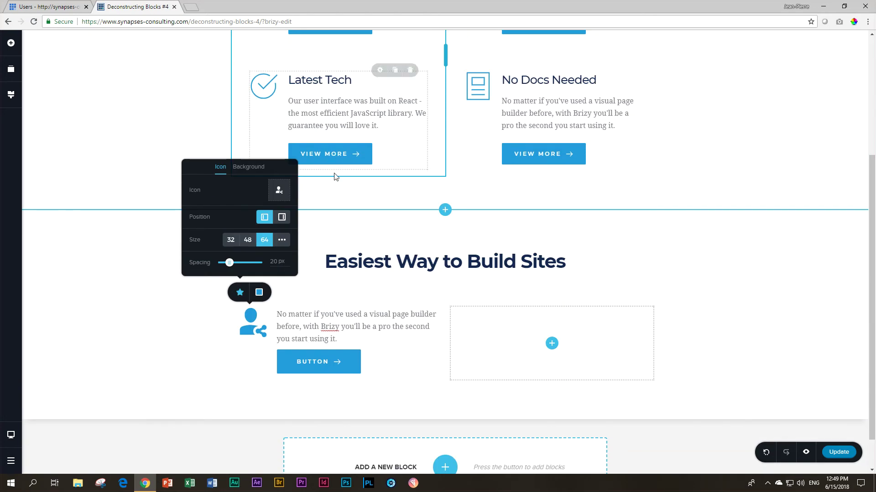
Add a 'Jobs Done Fast' title line above the new box's paragraph
left_click(279, 315)
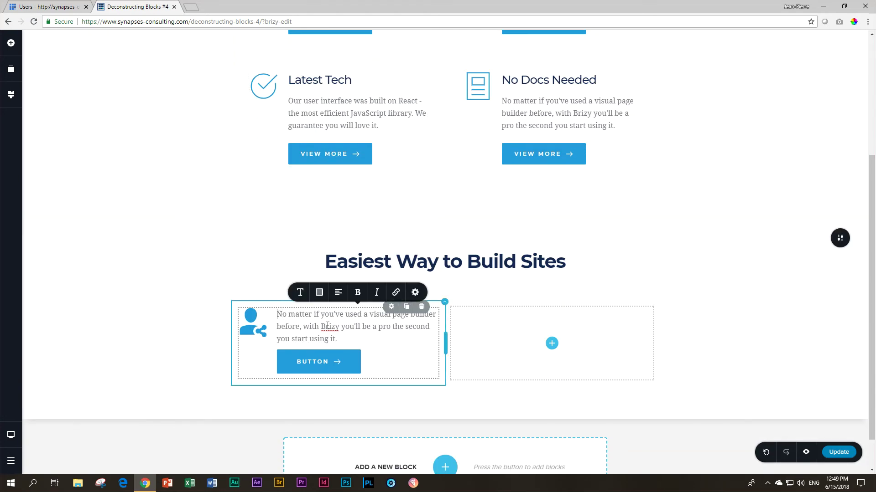
scroll(326, 325, "up", 4)
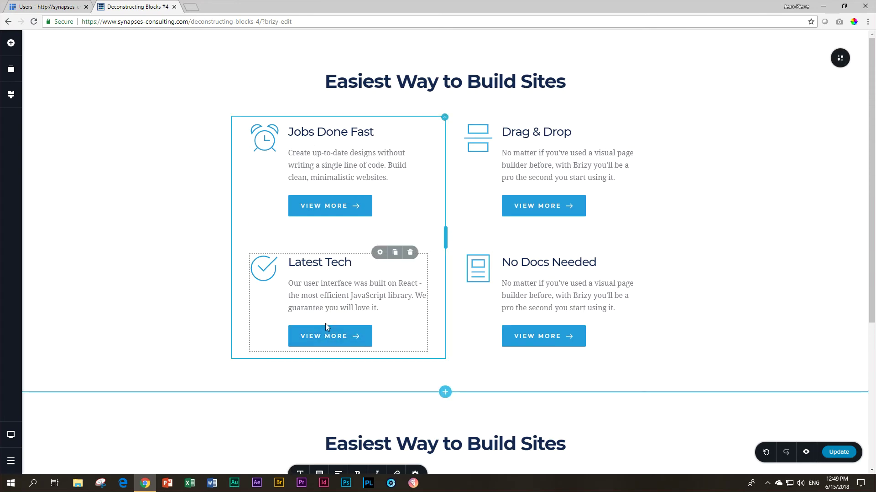
scroll(325, 325, "down", 5)
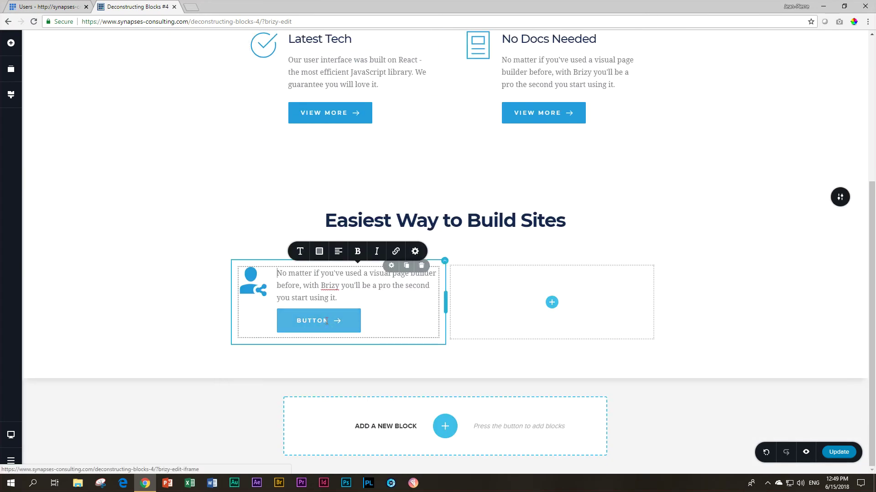
scroll(326, 320, "up", 4)
scroll(310, 301, "down", 4)
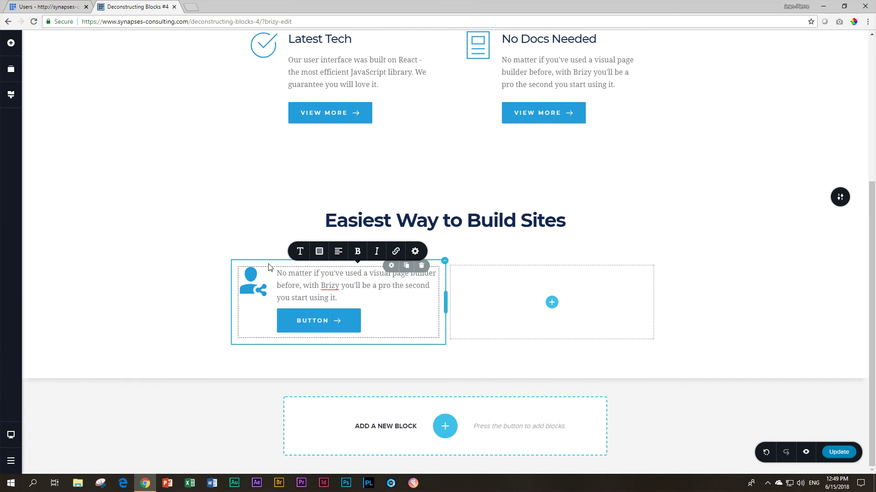
type("Jobs Done ")
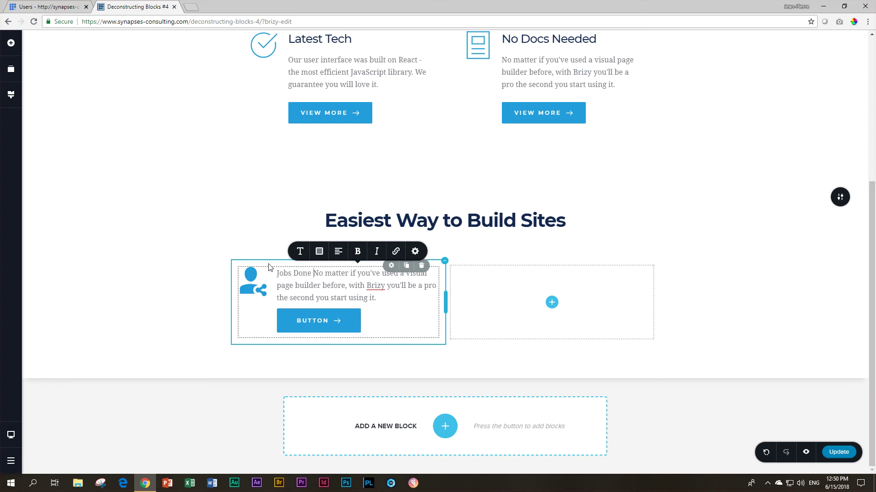
type("Fast")
key("Return")
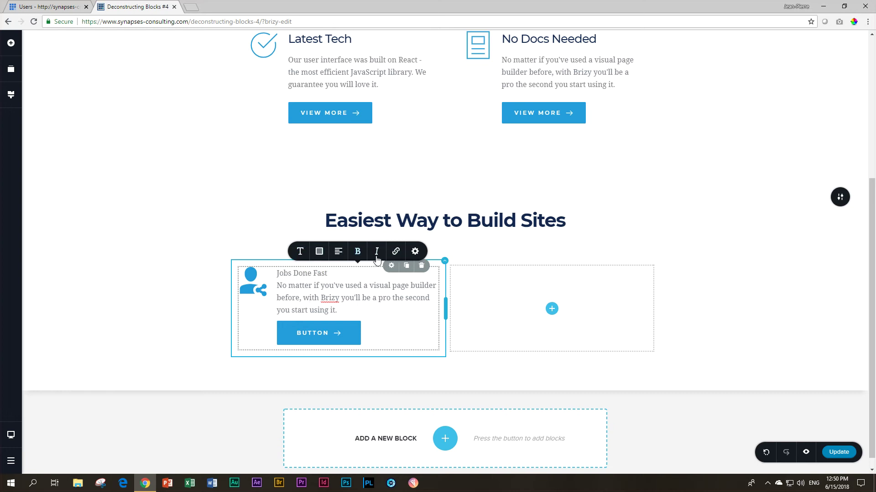
Inspect the template Jobs Done Fast heading's typography, colour, link and tag settings
scroll(349, 246, "up", 5)
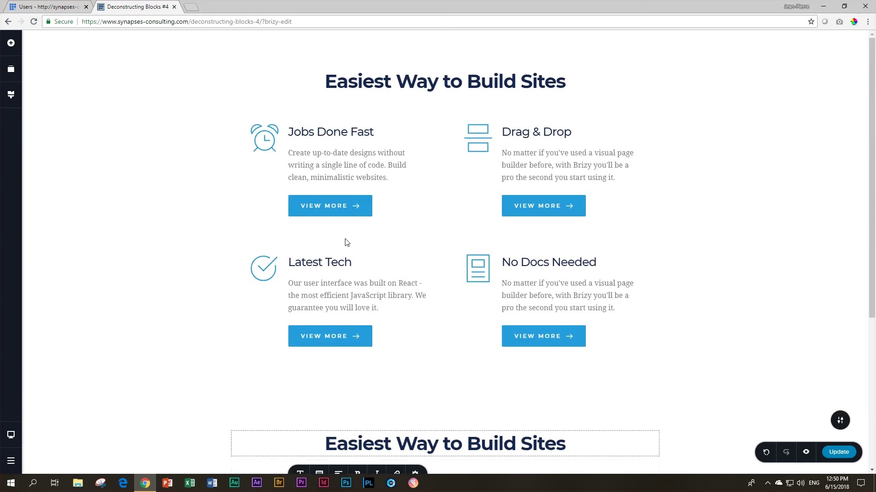
left_click(318, 133)
left_click(299, 109)
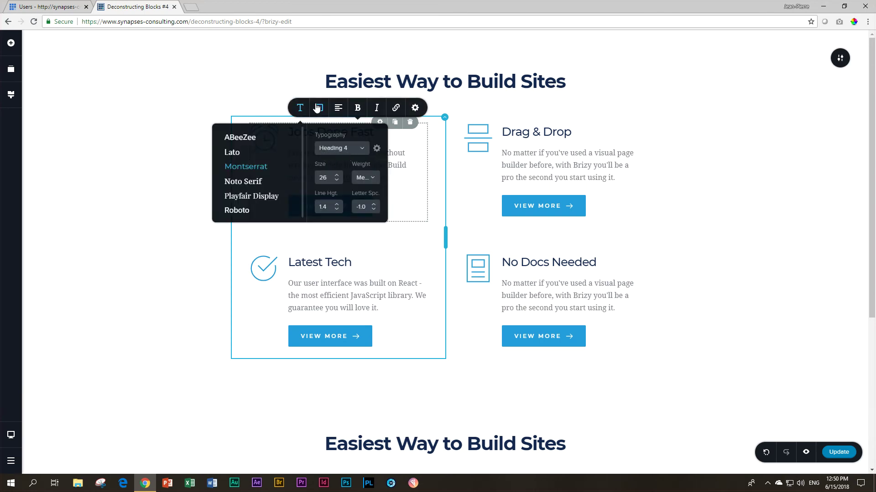
left_click(319, 107)
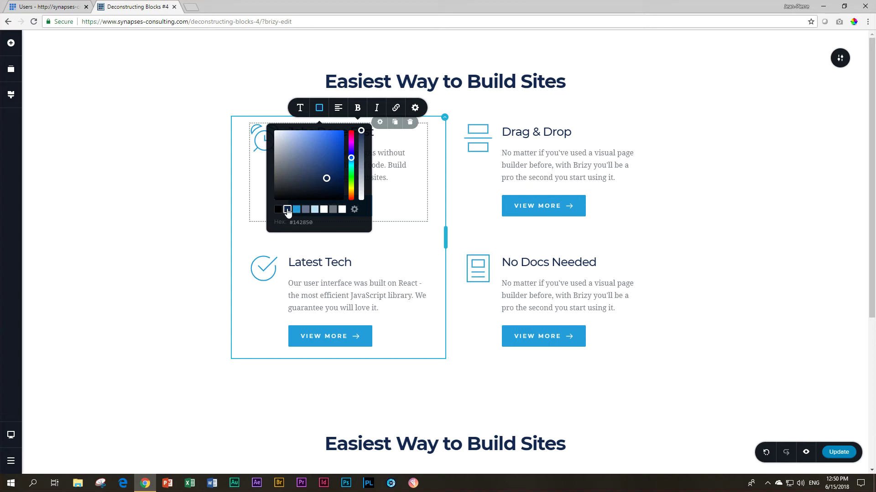
left_click(395, 107)
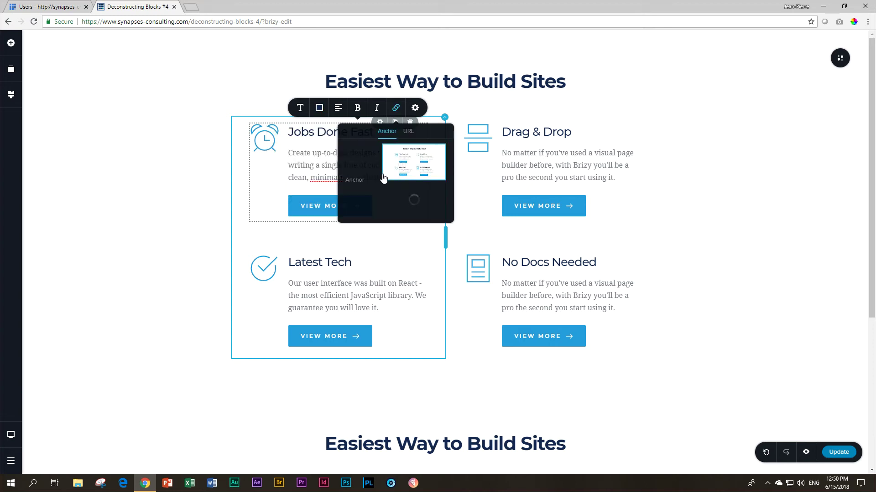
left_click(414, 111)
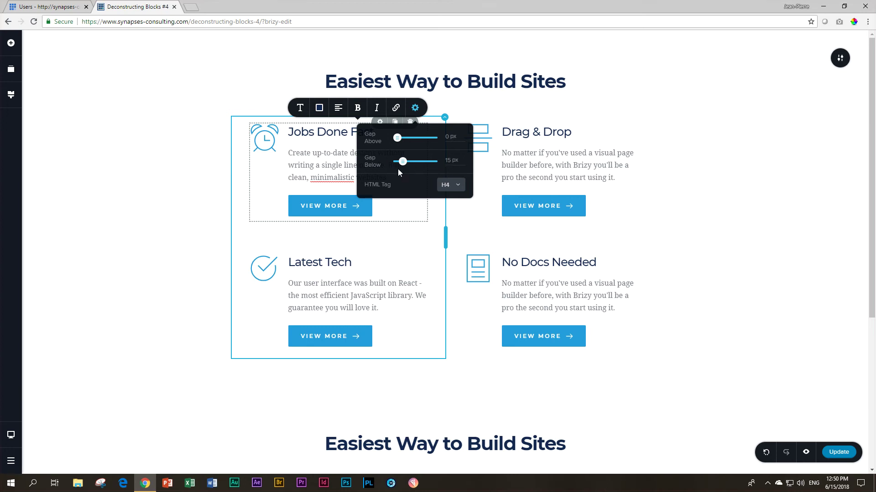
left_click(308, 117)
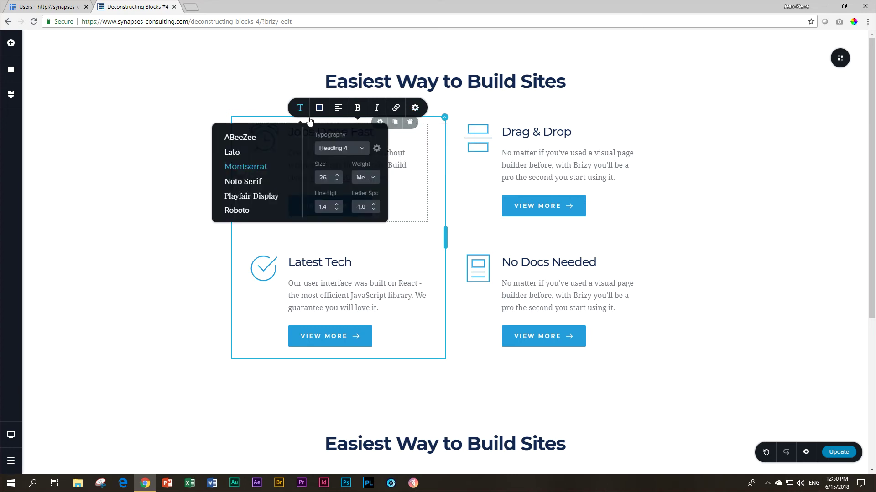
Make the lower Jobs Done Fast title a Heading 4 in dark navy #142850
scroll(313, 347, "down", 4)
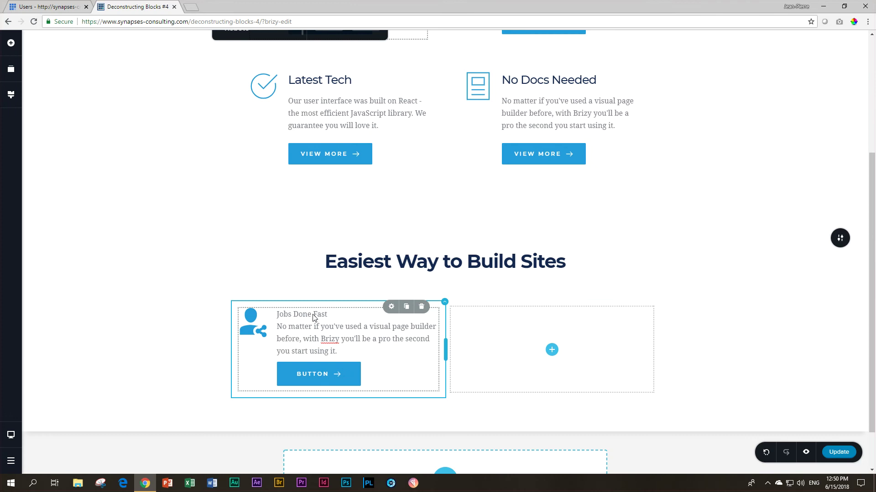
left_click(314, 314)
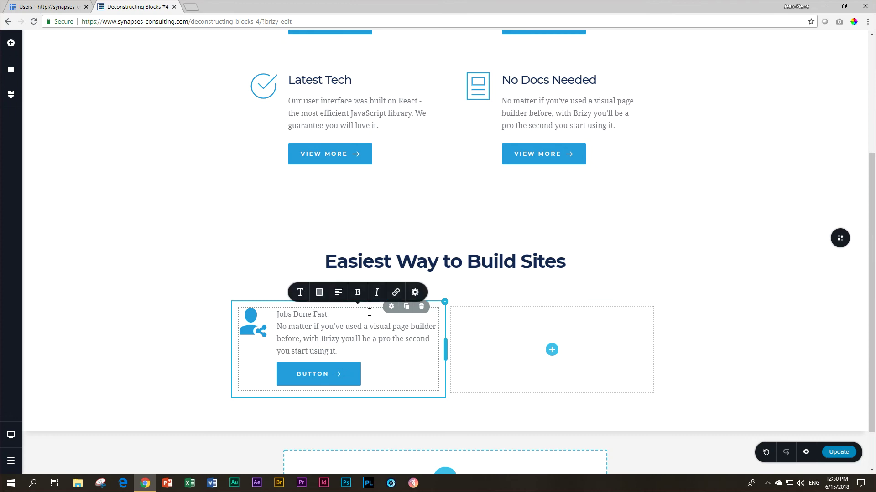
left_click(300, 292)
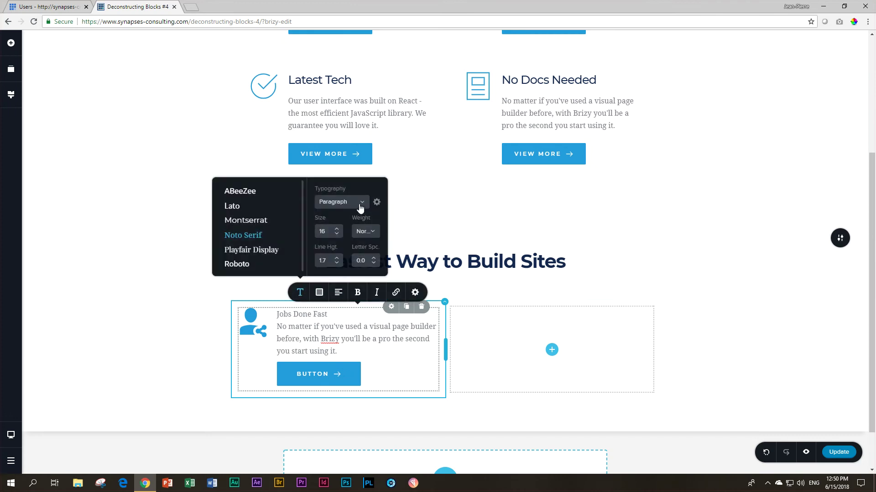
left_click(359, 206)
left_click(337, 240)
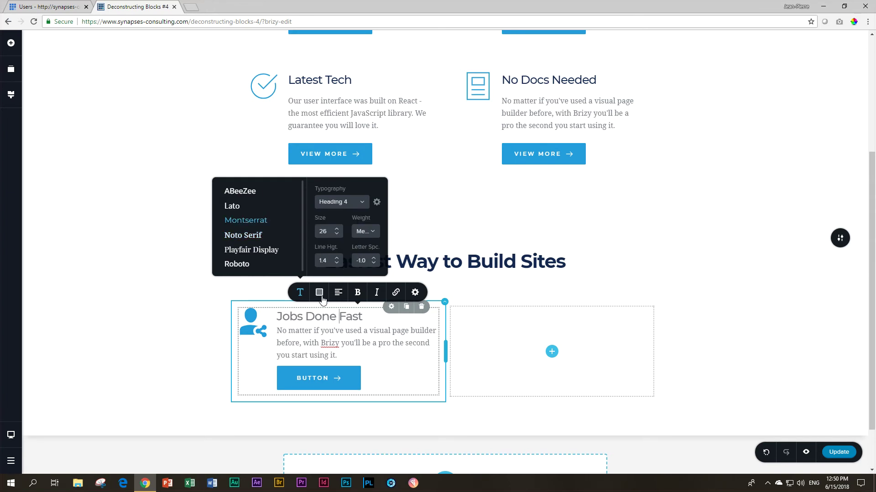
left_click(320, 293)
left_click(287, 253)
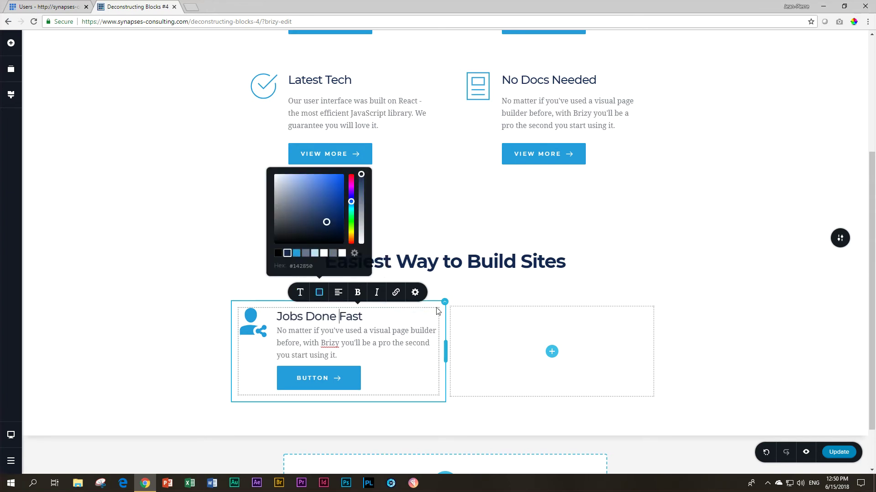
Give the title a 15 px gap below and an H3 HTML tag
left_click(414, 292)
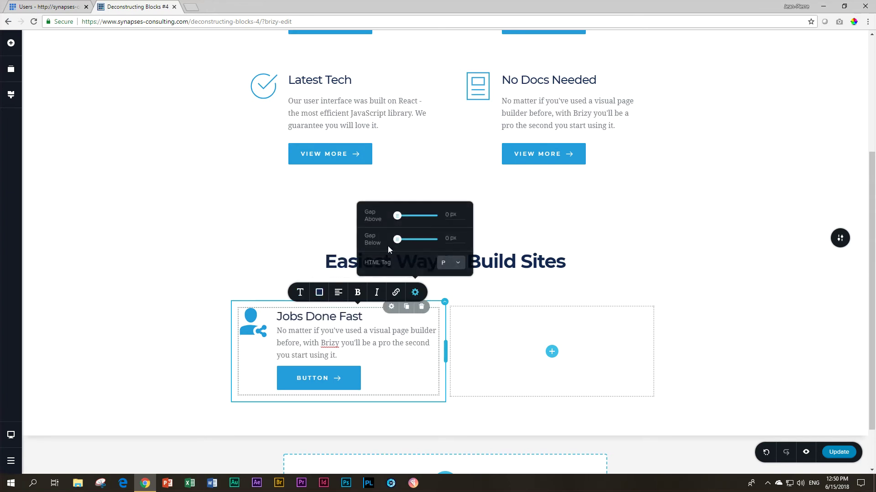
left_click_drag(396, 245, 402, 239)
left_click(456, 264)
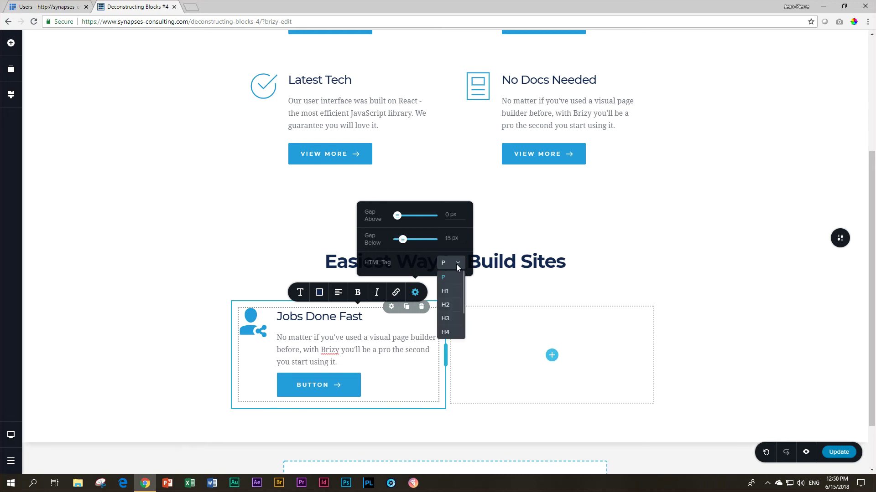
left_click(450, 324)
scroll(355, 319, "up", 3)
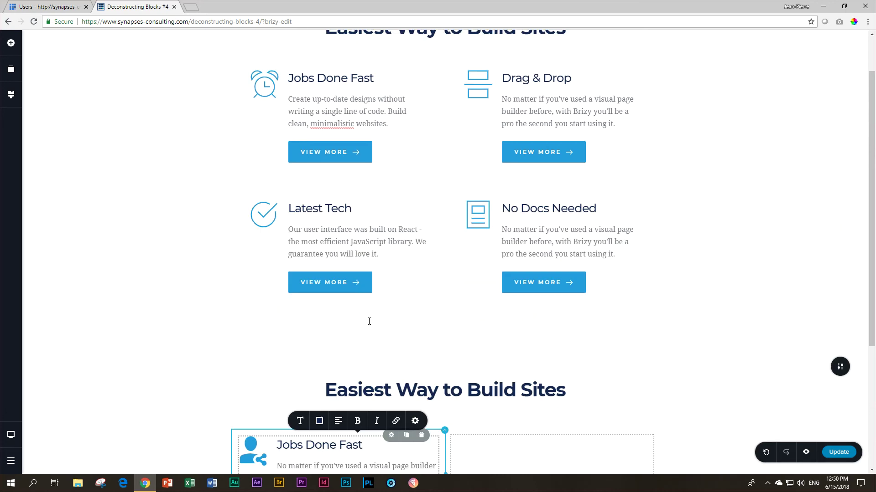
scroll(369, 321, "up", 1)
scroll(363, 277, "down", 5)
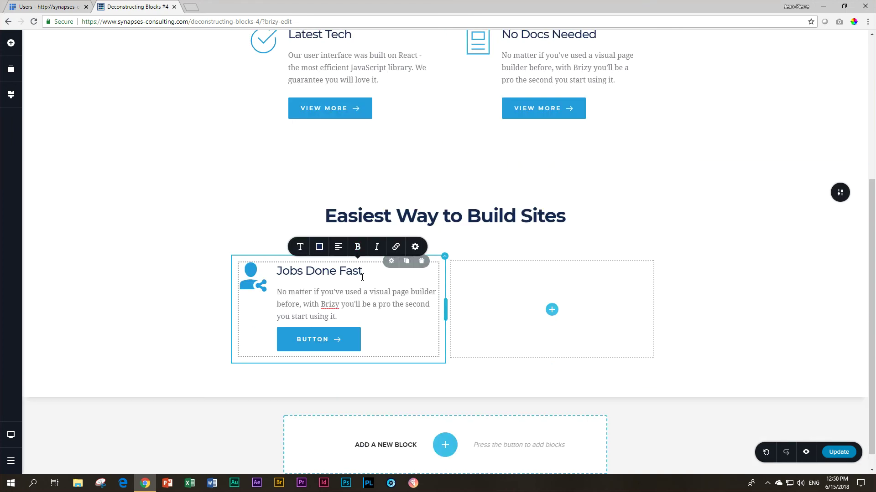
scroll(363, 277, "up", 5)
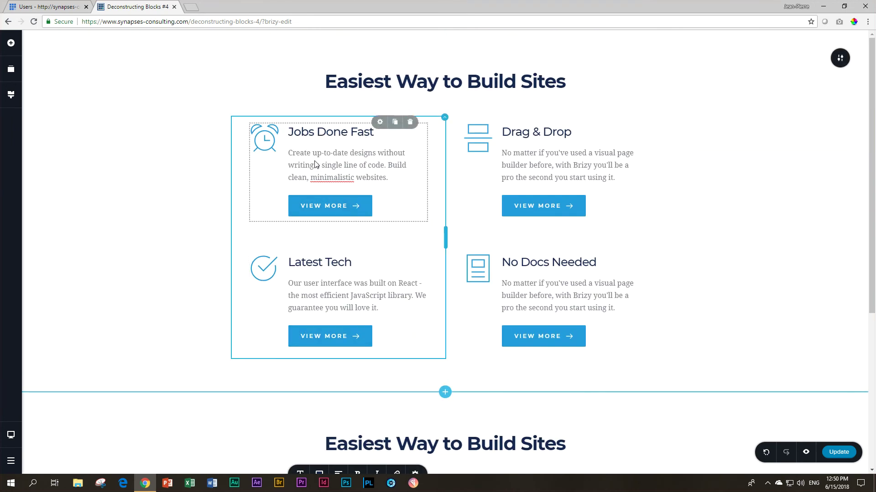
scroll(355, 253, "down", 5)
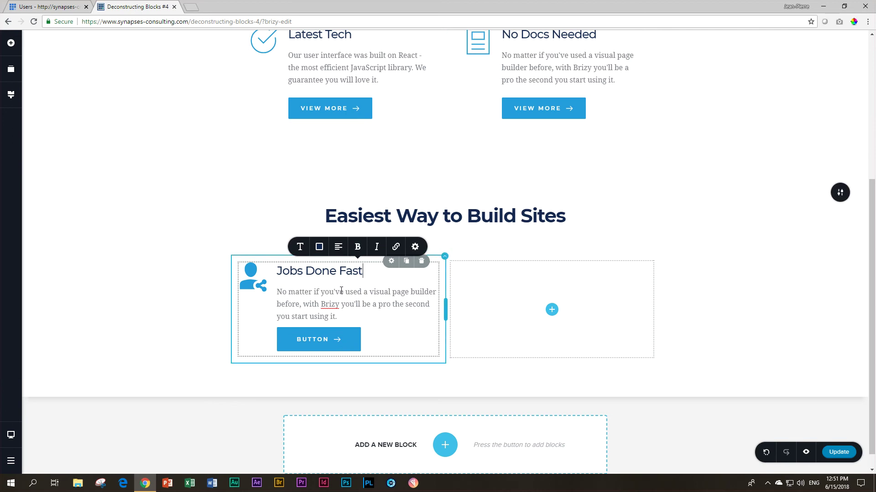
scroll(338, 298, "up", 5)
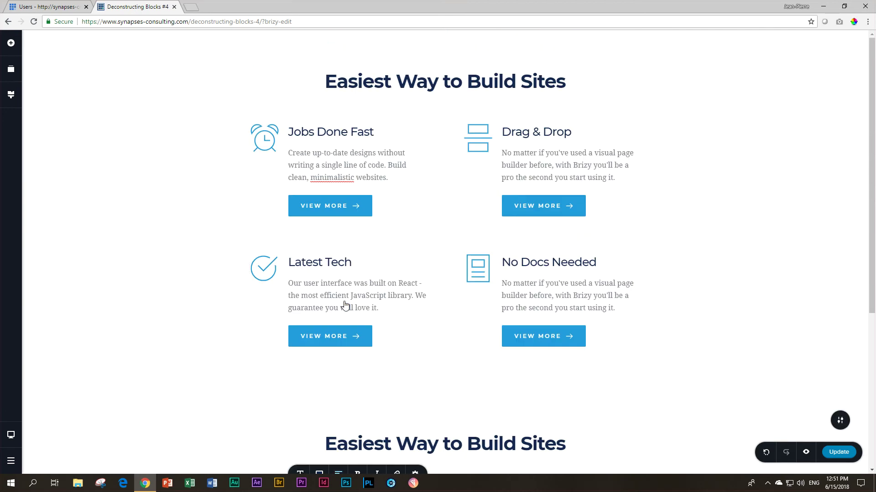
left_click(332, 166)
left_click(300, 108)
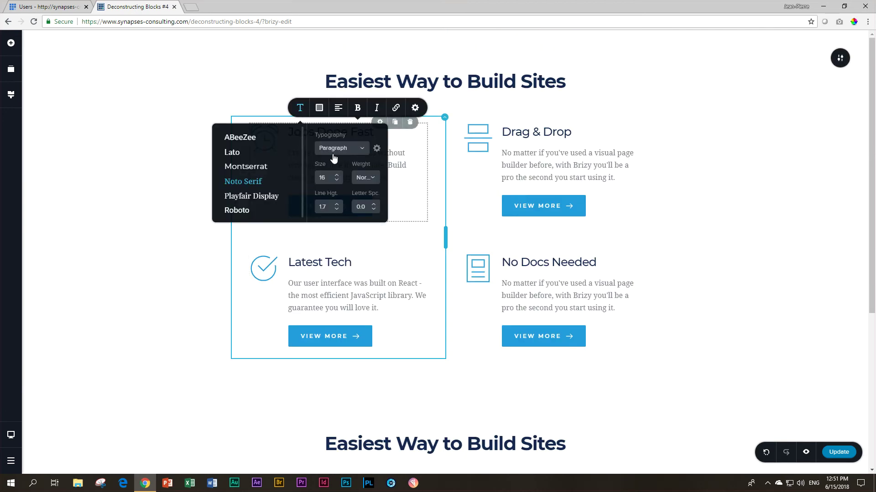
left_click(320, 108)
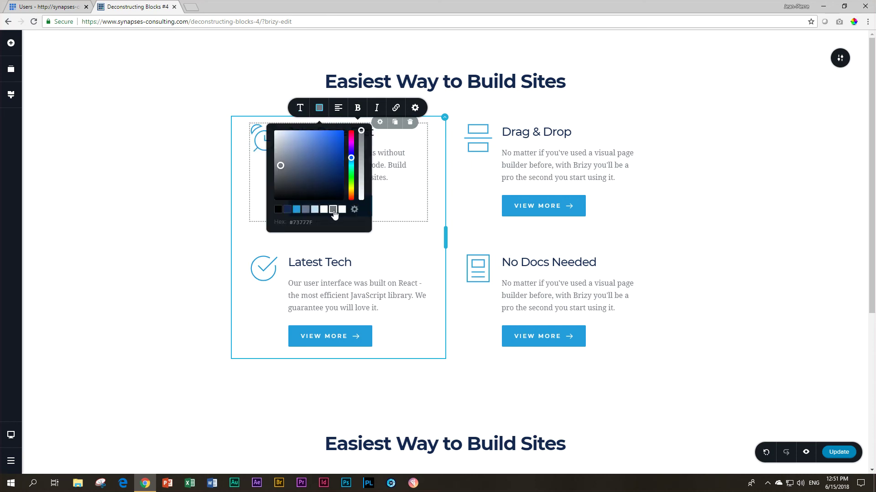
left_click(415, 108)
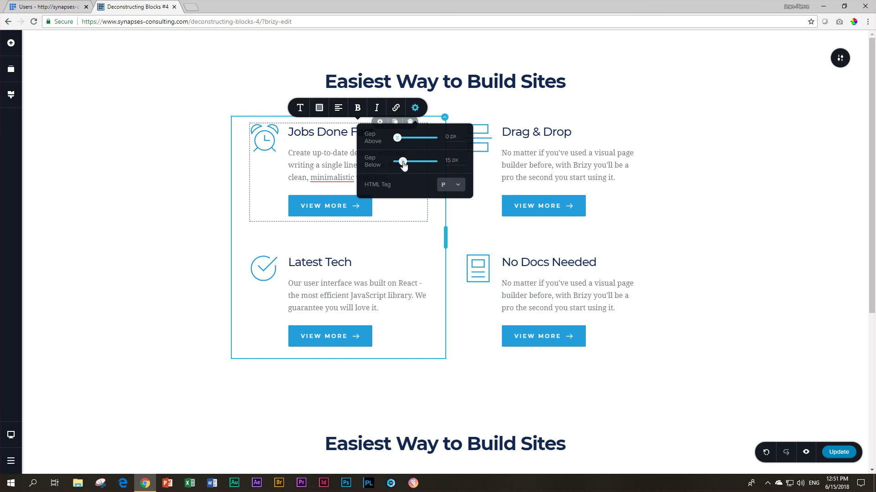
left_click(344, 174)
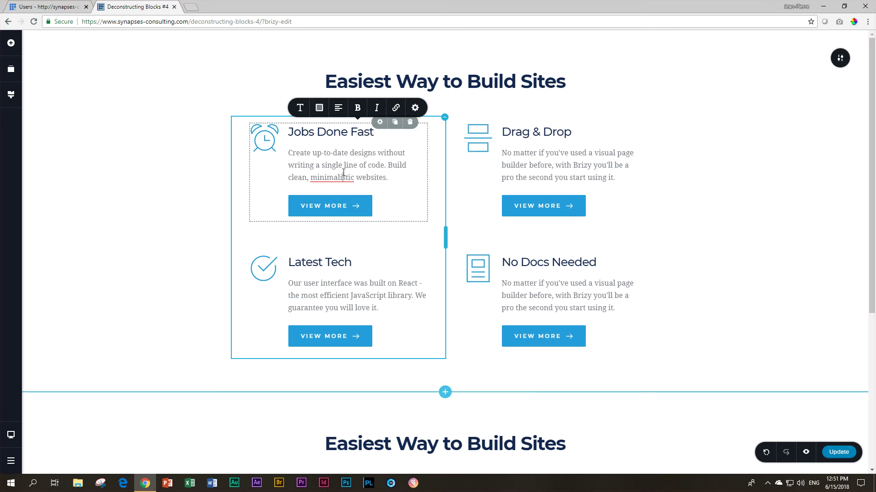
scroll(344, 173, "down", 5)
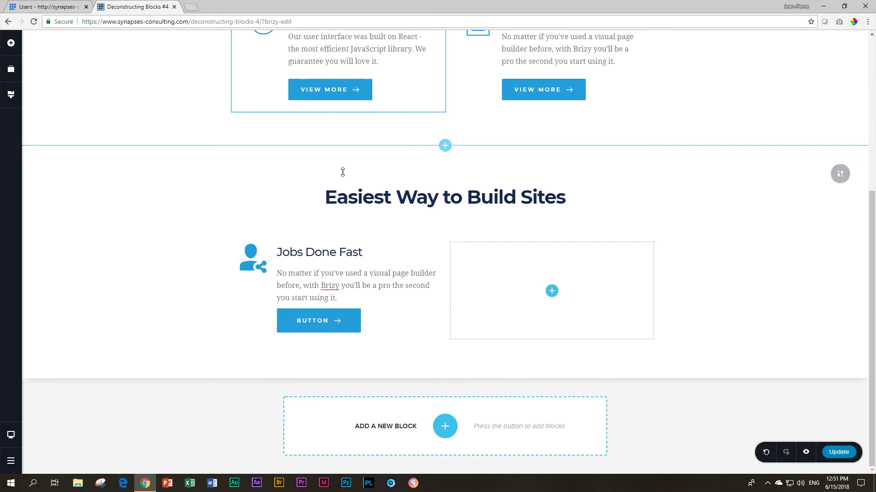
Add about 17 px of space below the Jobs Done Fast description paragraph
left_click(329, 285)
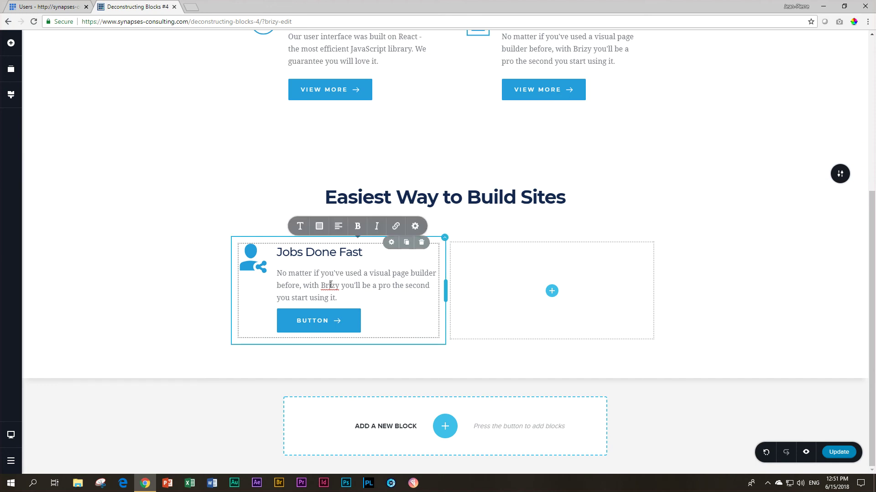
left_click(301, 229)
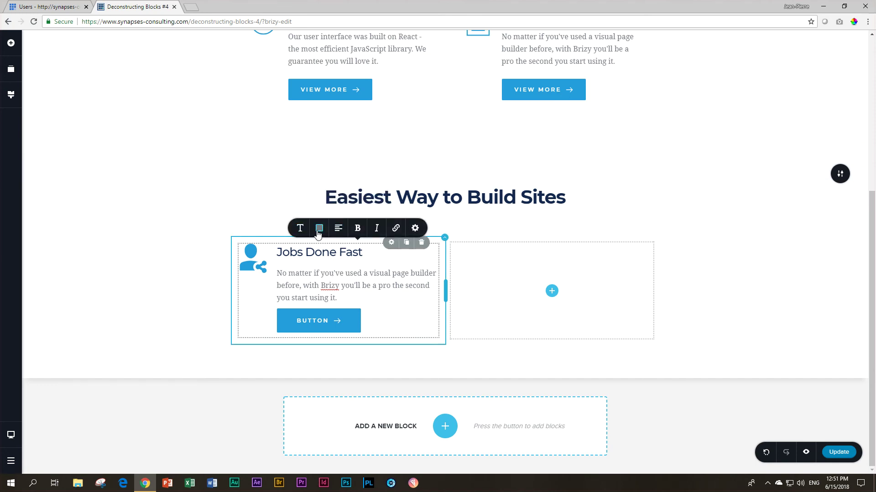
left_click(319, 229)
left_click(415, 228)
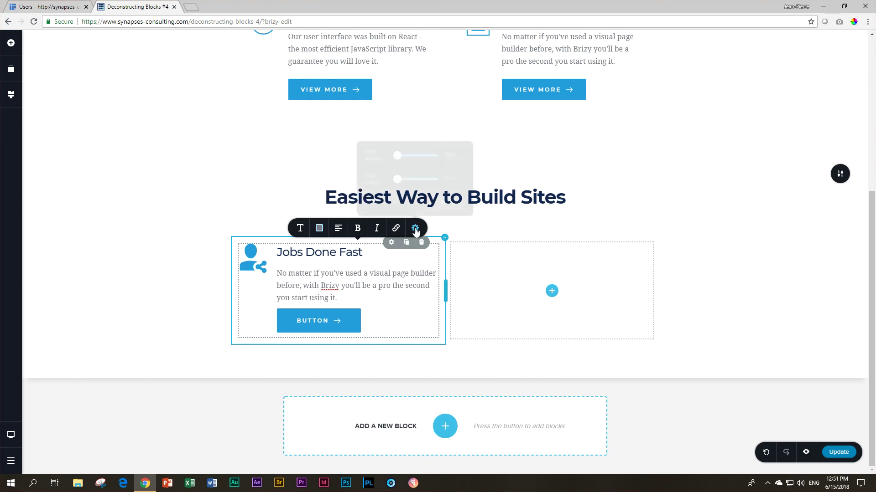
left_click_drag(398, 180, 403, 180)
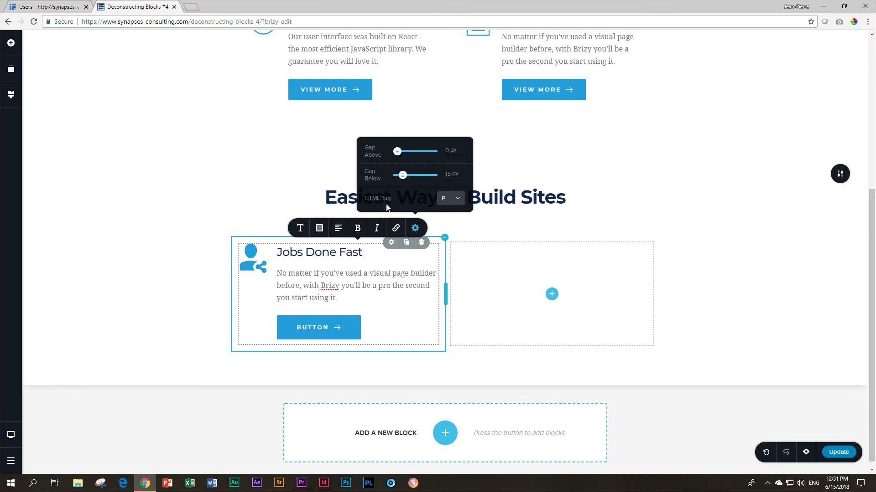
left_click(325, 286)
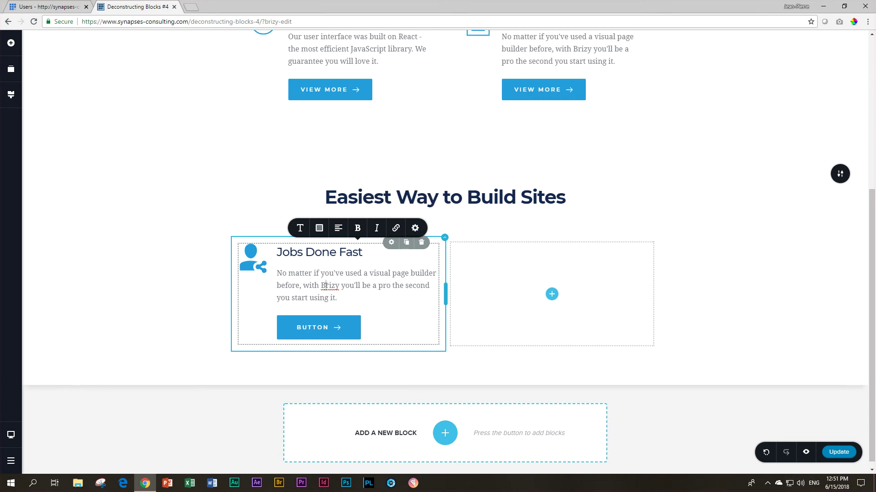
scroll(330, 290, "up", 5)
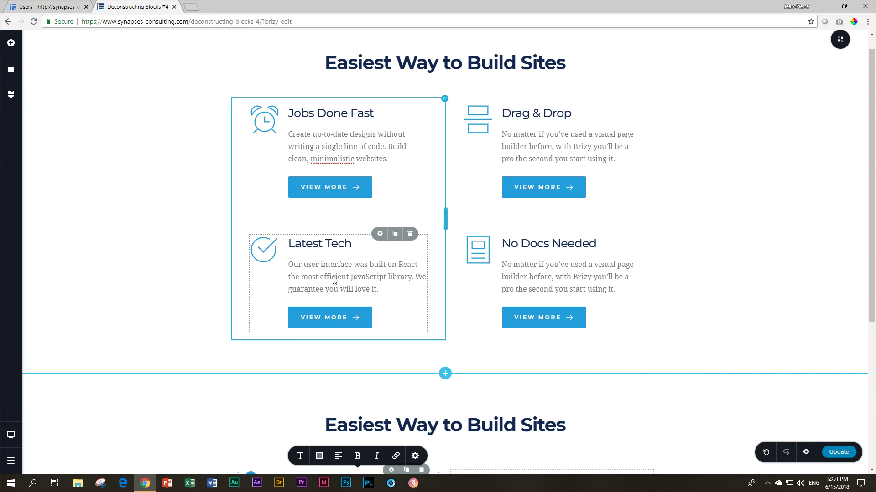
scroll(334, 280, "down", 5)
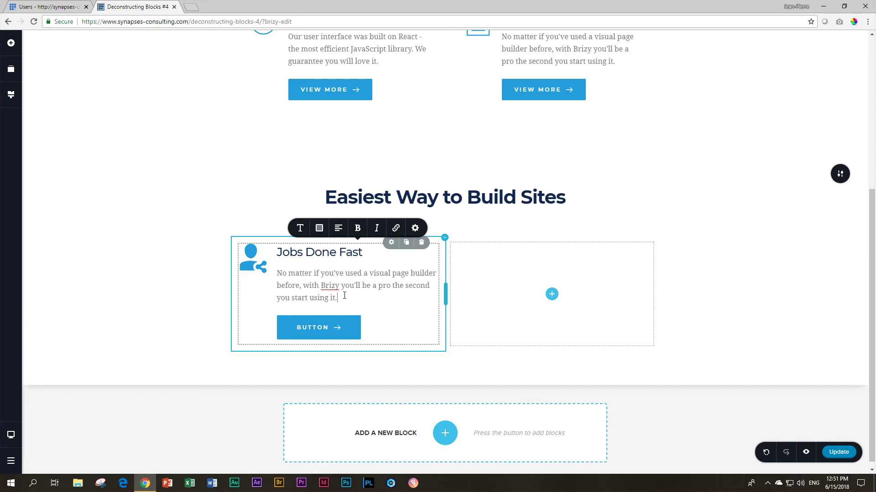
Delete the empty lines under the description so the button sits directly below it
key("Return")
key("Return")
key("Return")
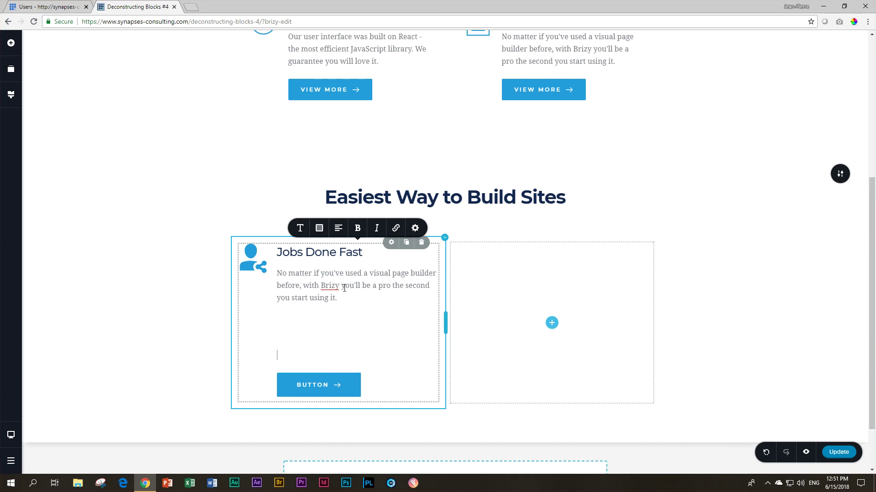
key("BackSpace")
key("BackSpace")
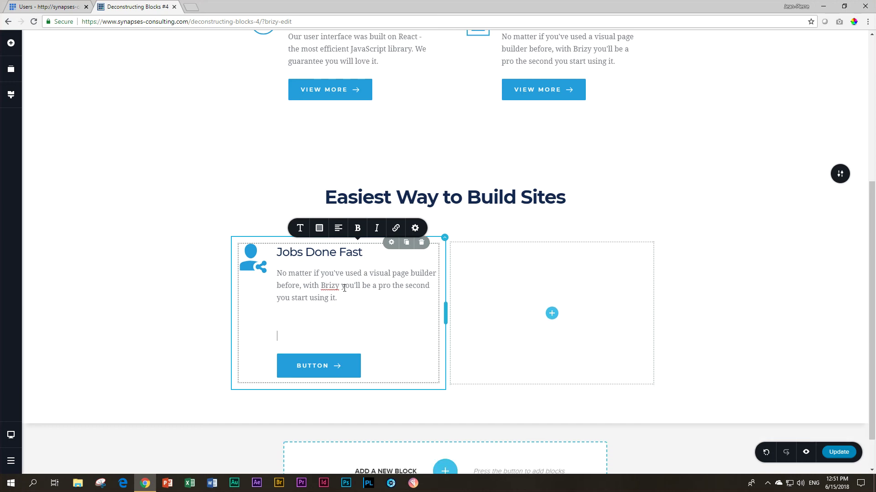
key("BackSpace")
type("\\")
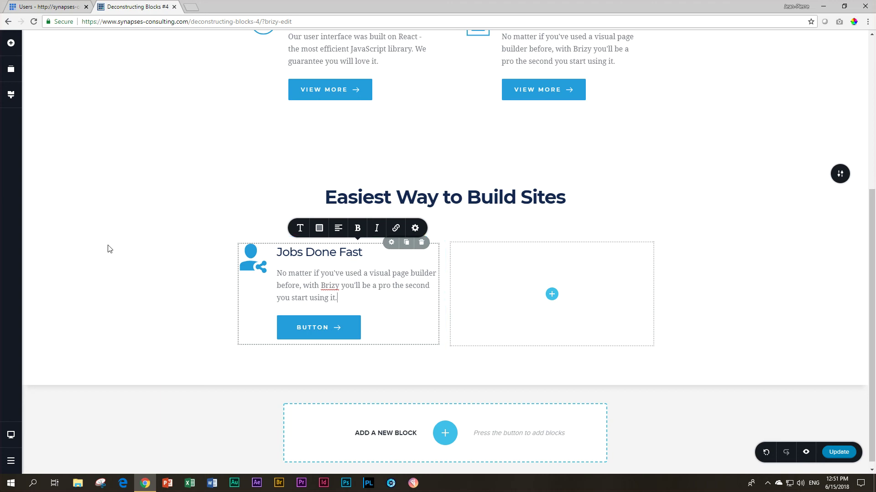
scroll(286, 262, "up", 4)
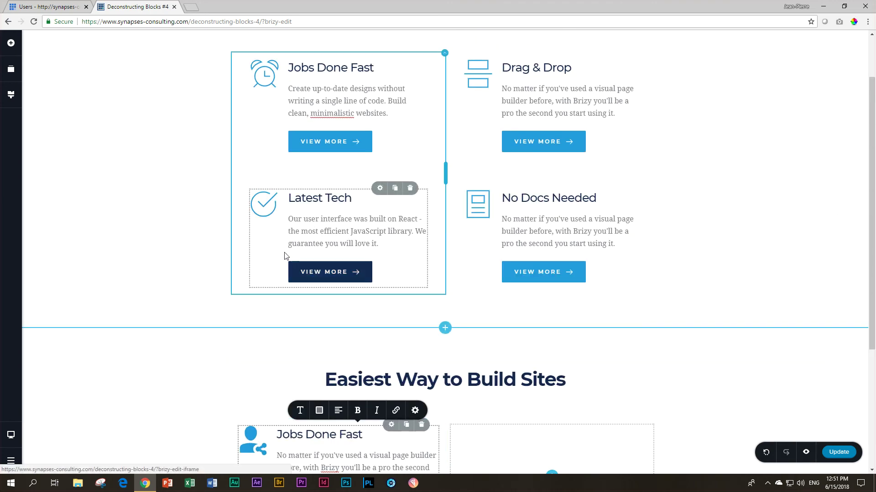
left_click(355, 144)
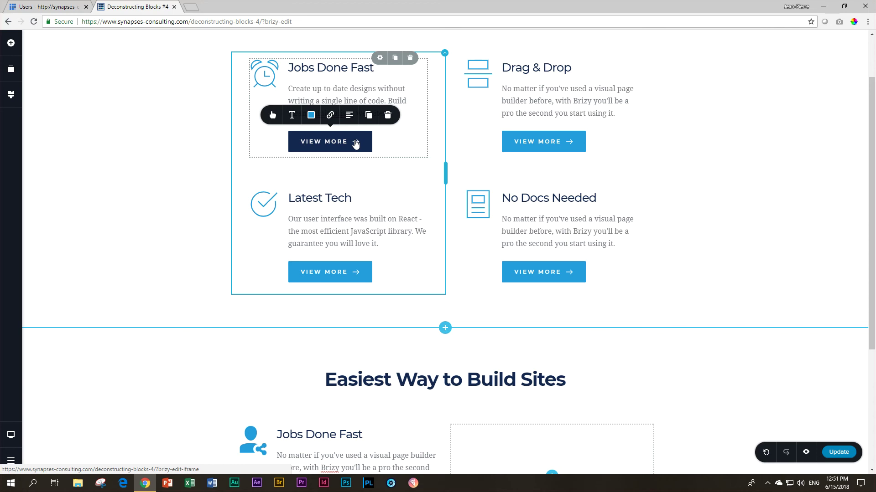
scroll(319, 146, "down", 4)
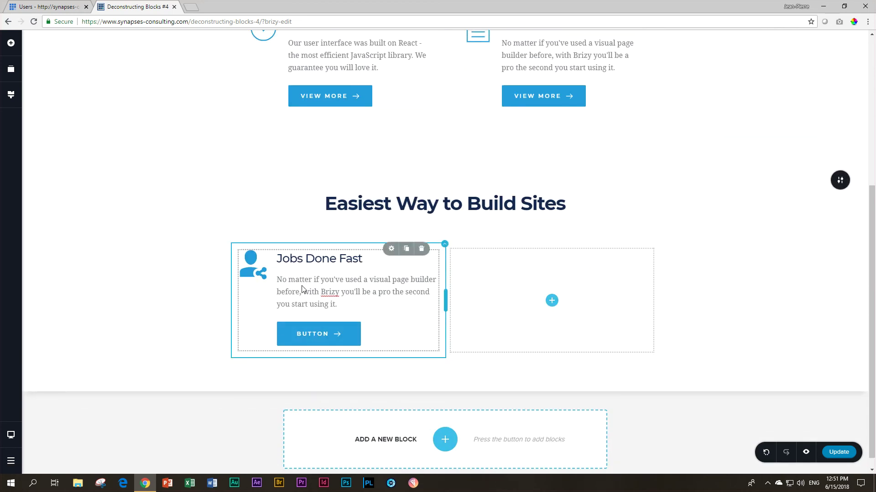
scroll(320, 200, "up", 5)
scroll(314, 273, "down", 5)
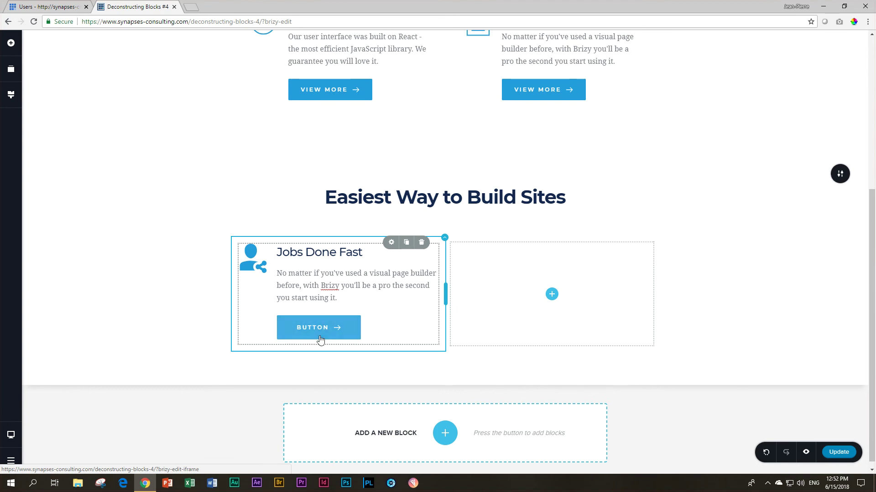
scroll(322, 337, "up", 5)
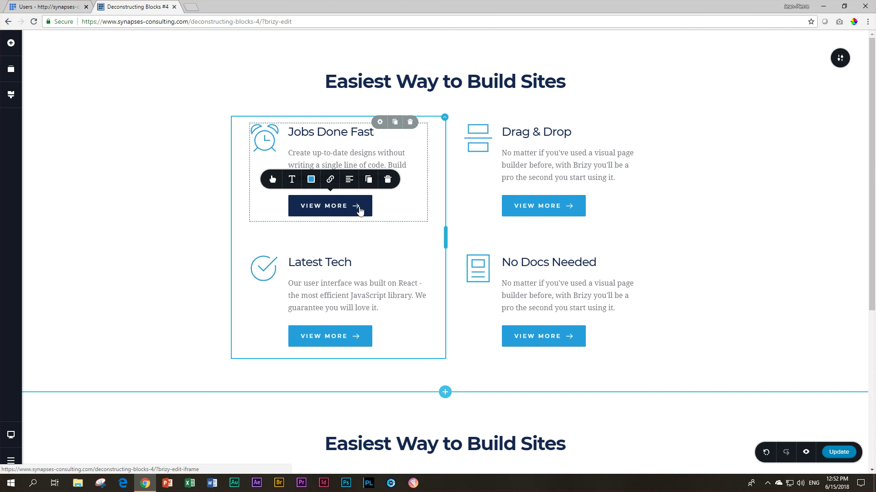
left_click(271, 180)
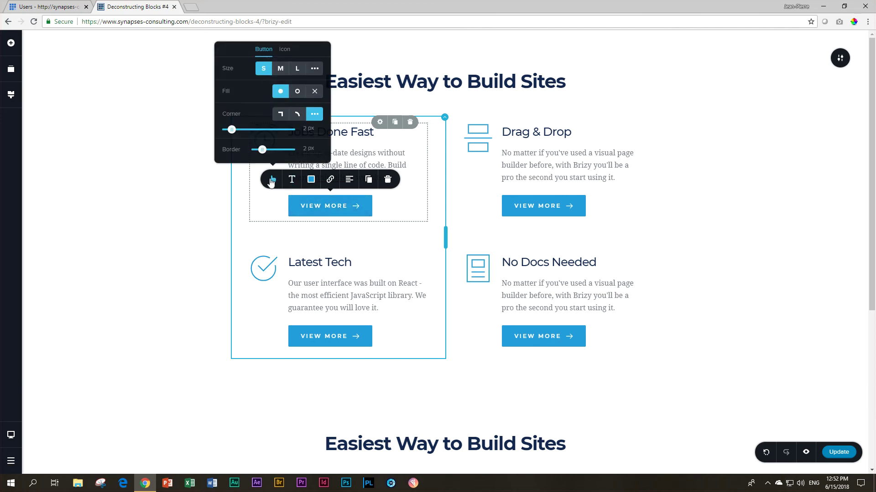
left_click(311, 182)
left_click(312, 182)
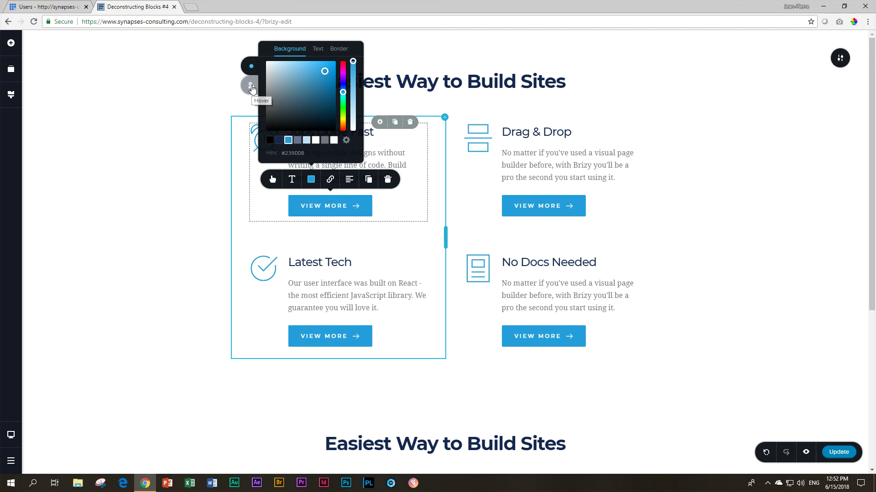
left_click(251, 86)
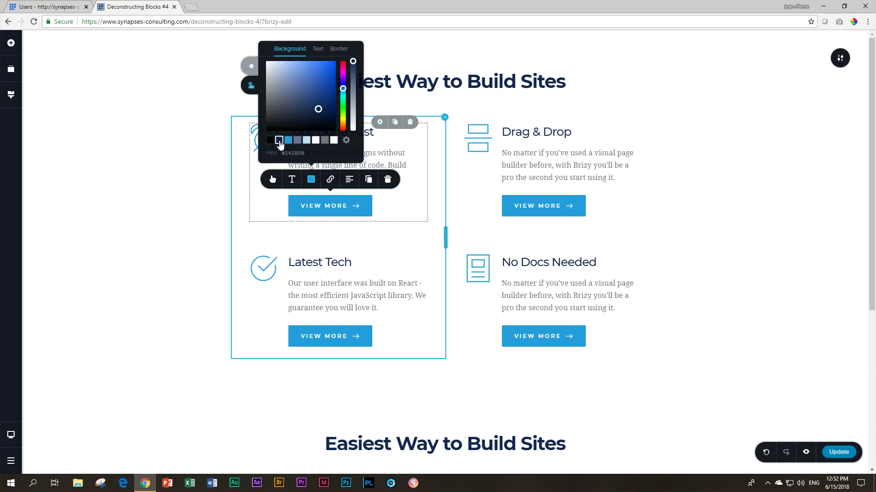
Set the new BUTTON's hover background to dark navy #142850 at 100% opacity
scroll(290, 168, "down", 6)
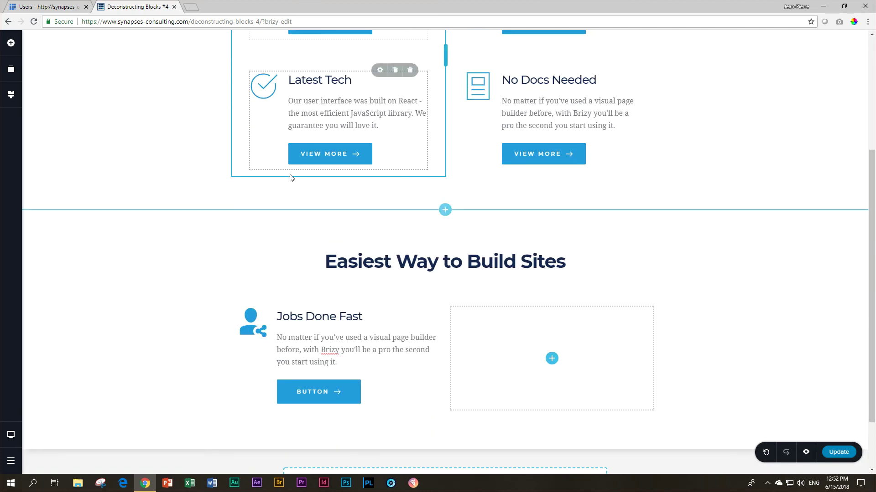
left_click(326, 323)
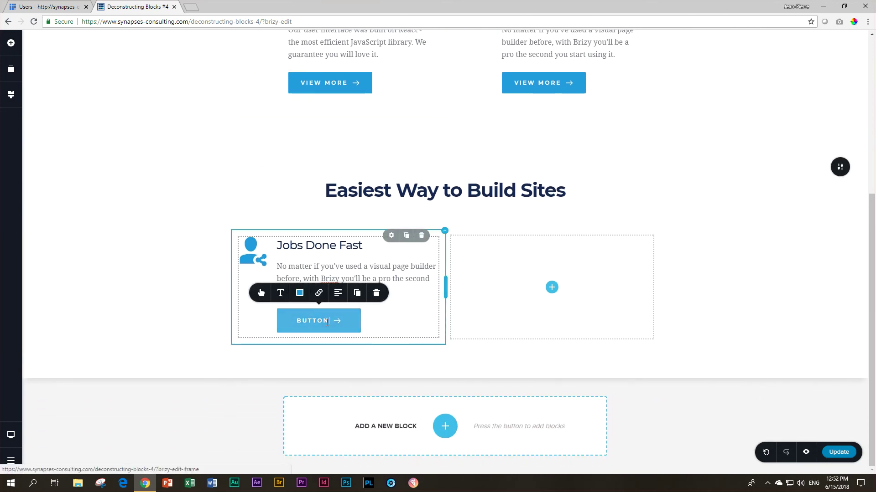
left_click(300, 293)
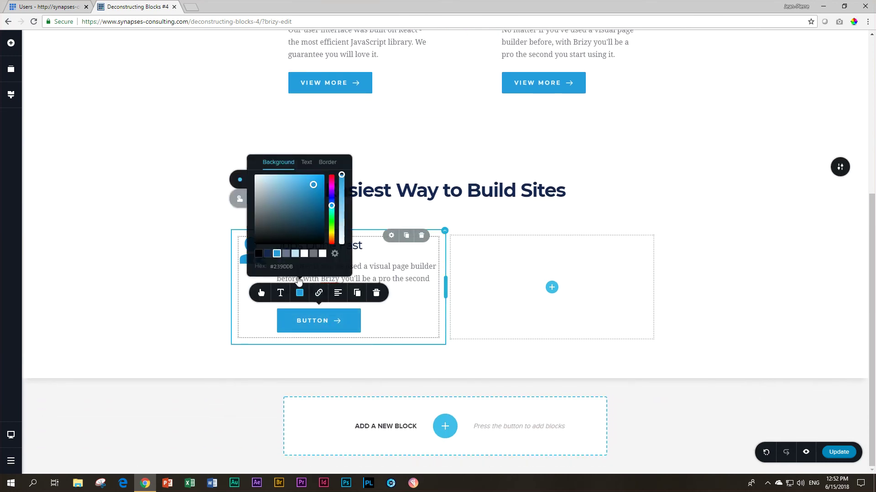
left_click(238, 200)
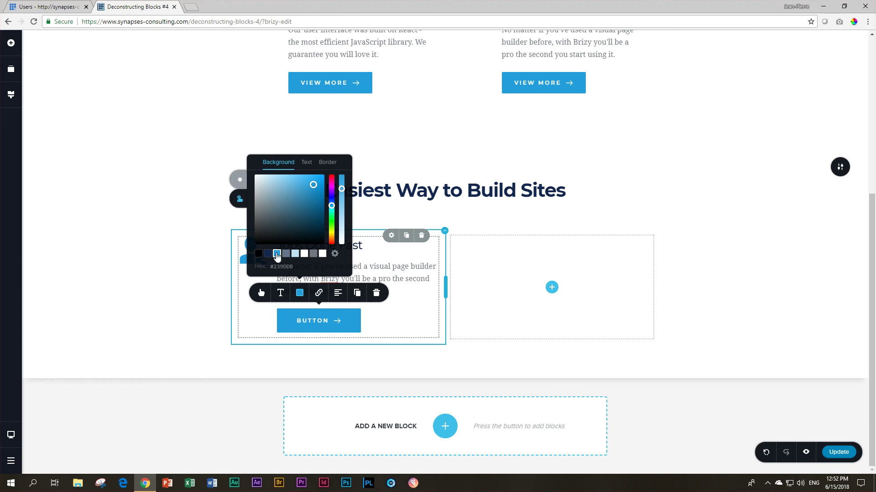
left_click(267, 254)
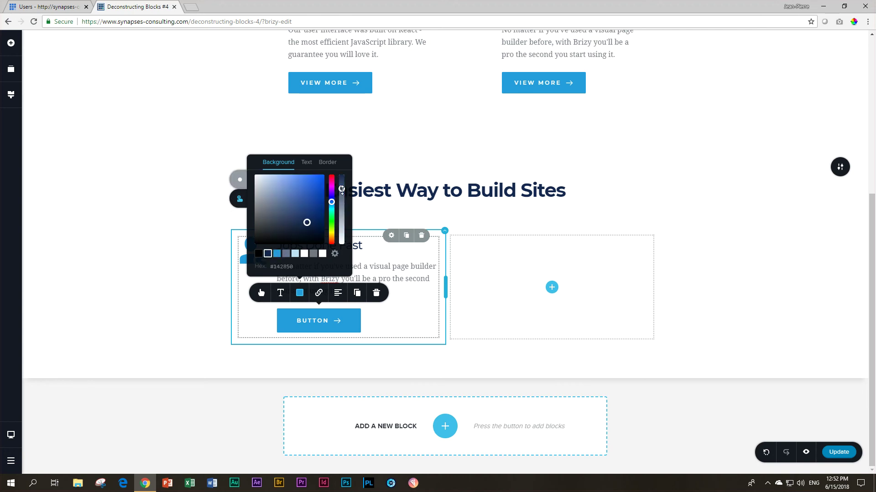
left_click_drag(342, 188, 343, 173)
scroll(393, 314, "up", 2)
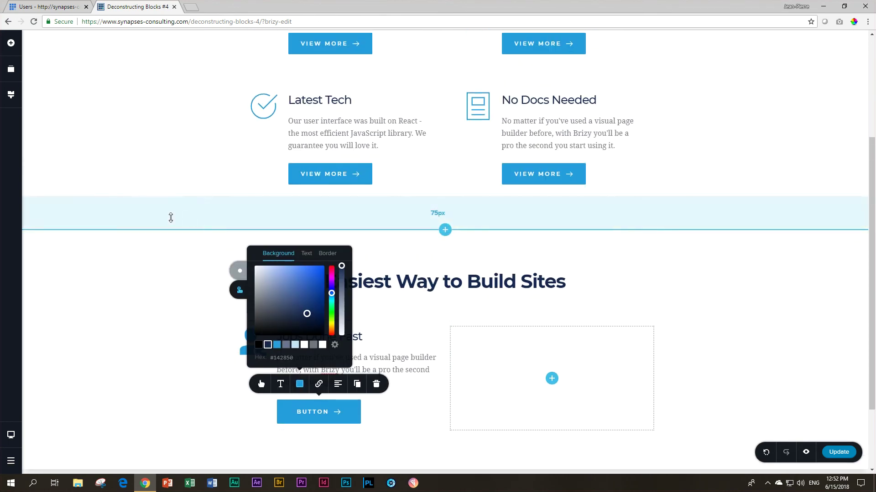
left_click(178, 300)
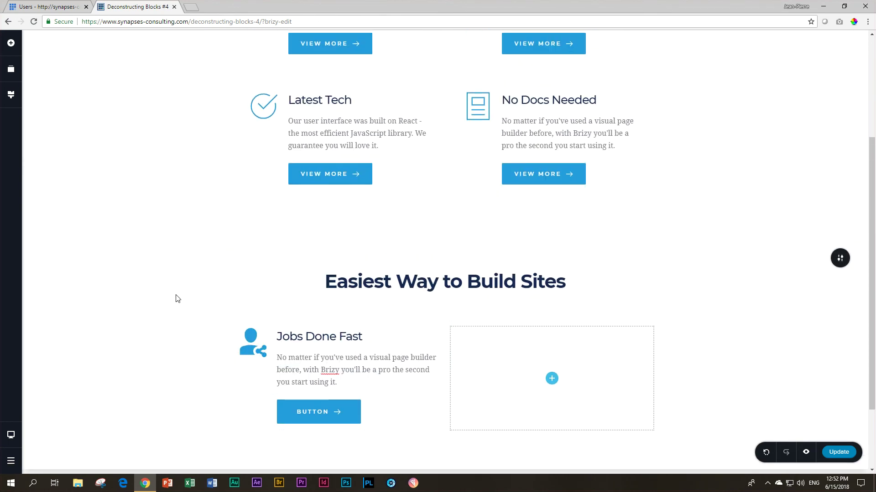
scroll(303, 172, "up", 3)
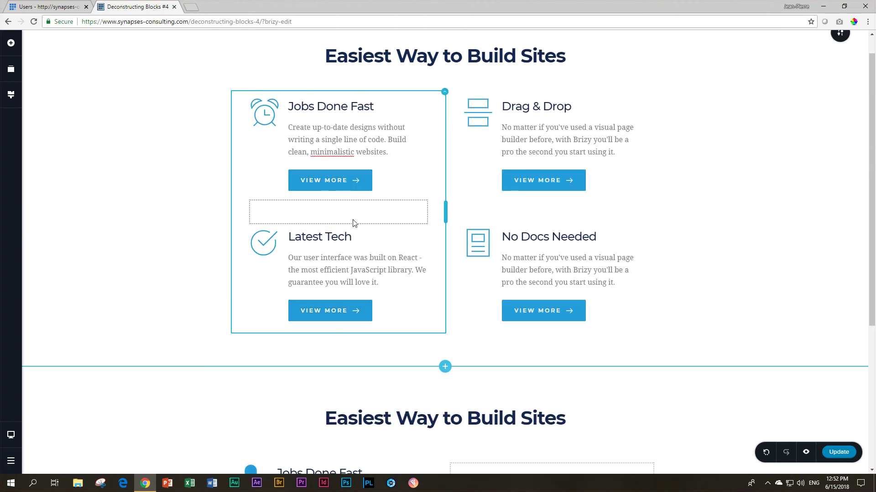
Duplicate the Jobs Done Fast icon box and drop a Spacer below the first copy
scroll(354, 223, "down", 5)
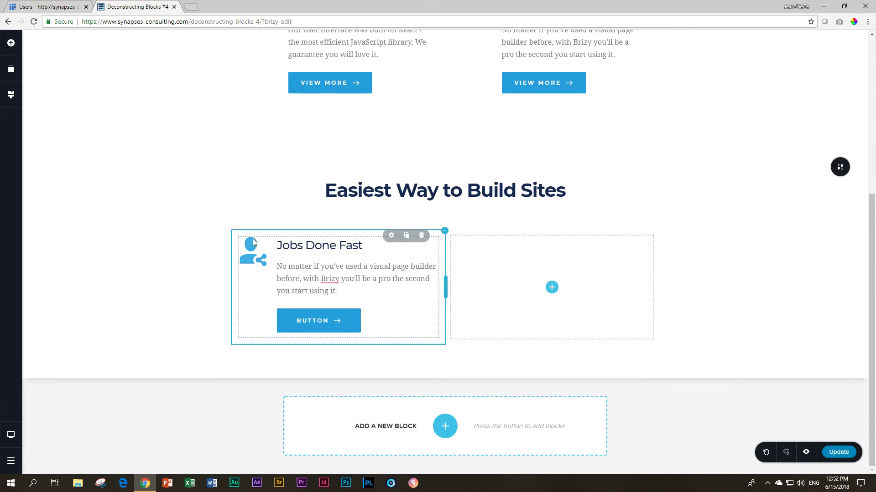
left_click(406, 237)
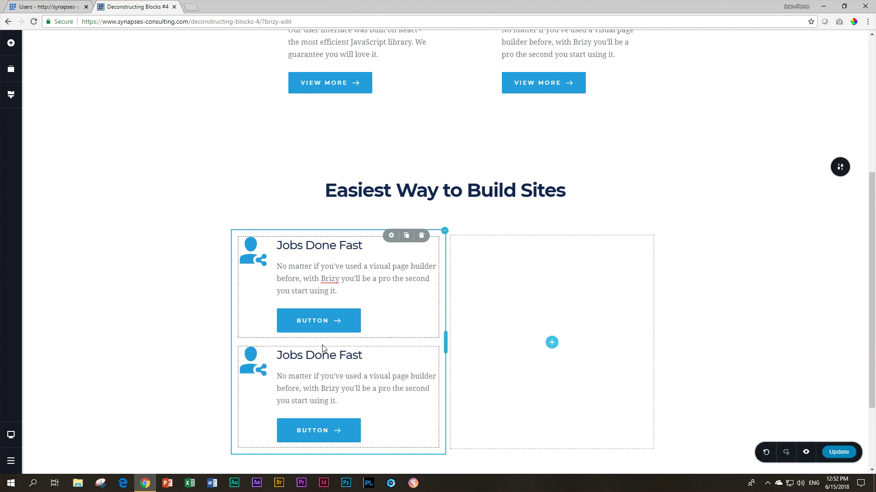
left_click(11, 43)
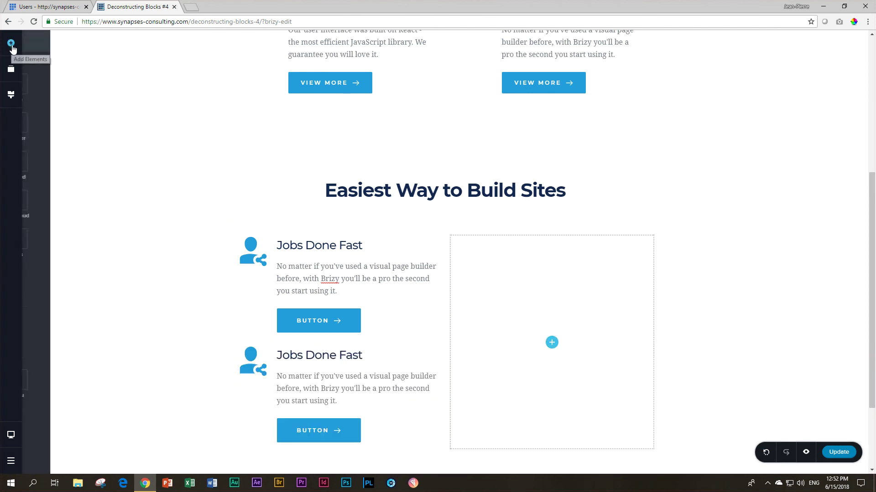
left_click_drag(116, 123, 313, 217)
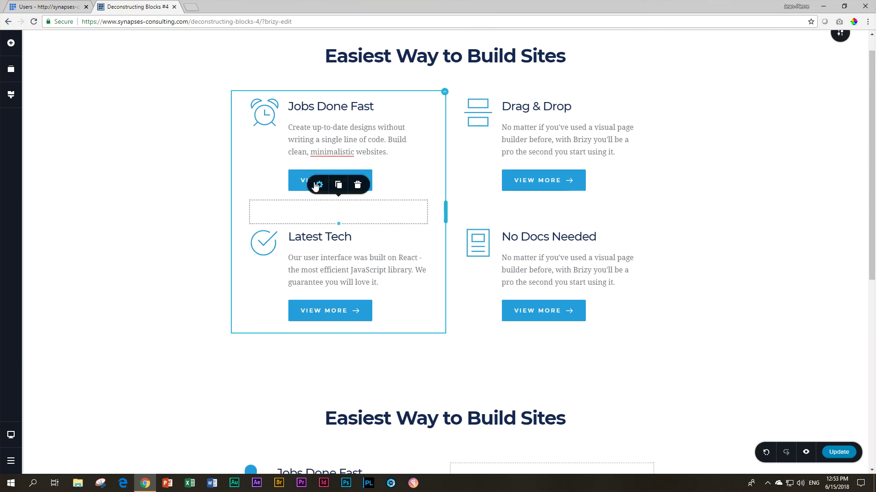
Check the template spacer's 50 px height
left_click(319, 185)
scroll(317, 227, "down", 5)
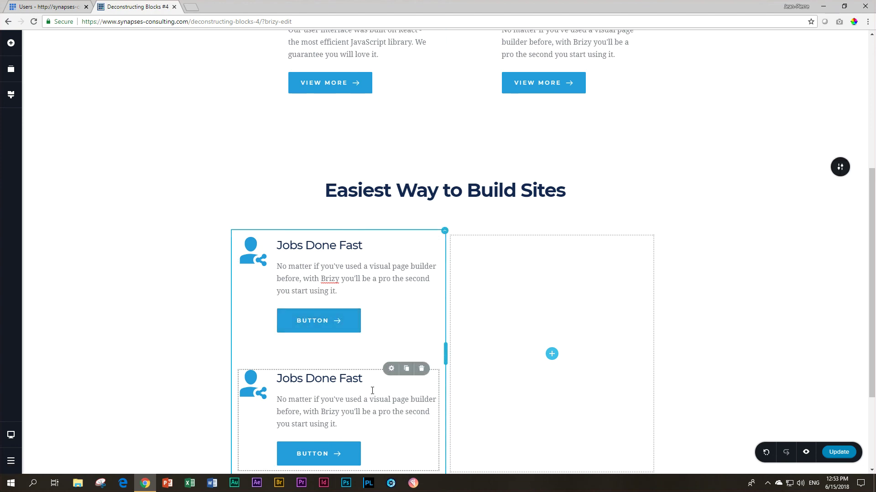
scroll(372, 391, "down", 3)
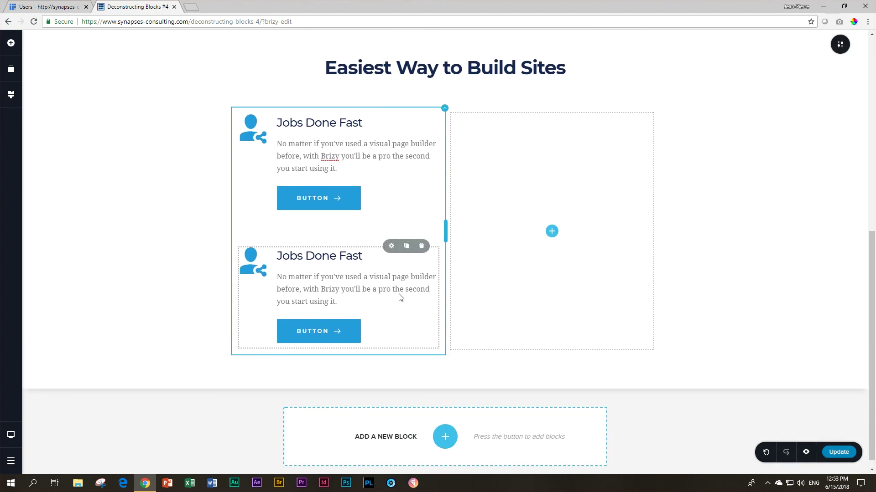
scroll(400, 298, "up", 2)
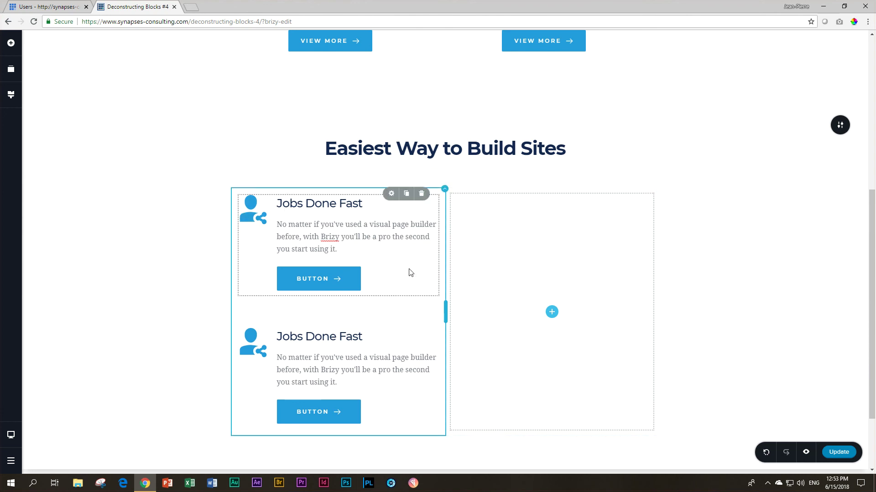
scroll(415, 354, "up", 5)
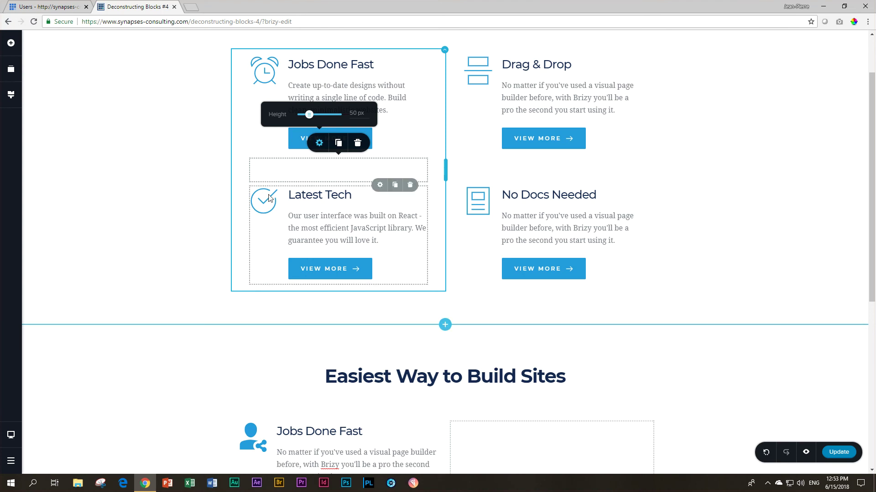
Show the template left column's More Settings: 5 px top/bottom, 40 px side padding
left_click(444, 53)
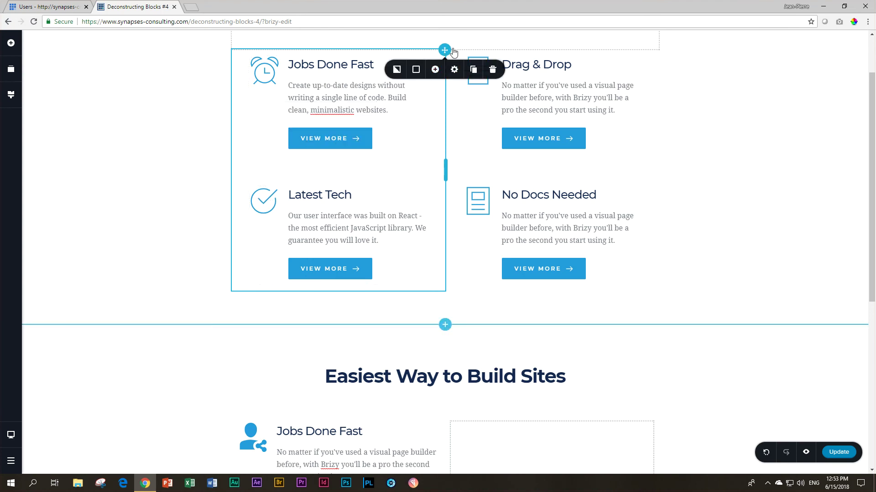
left_click(454, 70)
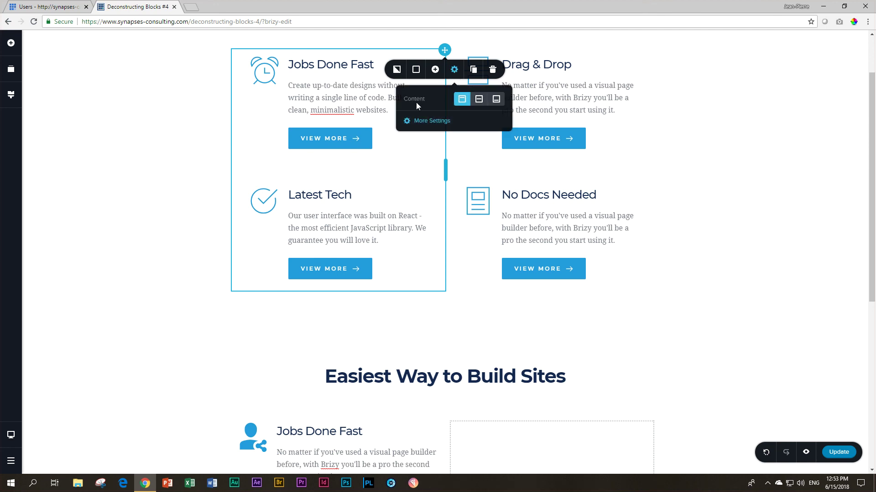
left_click(430, 122)
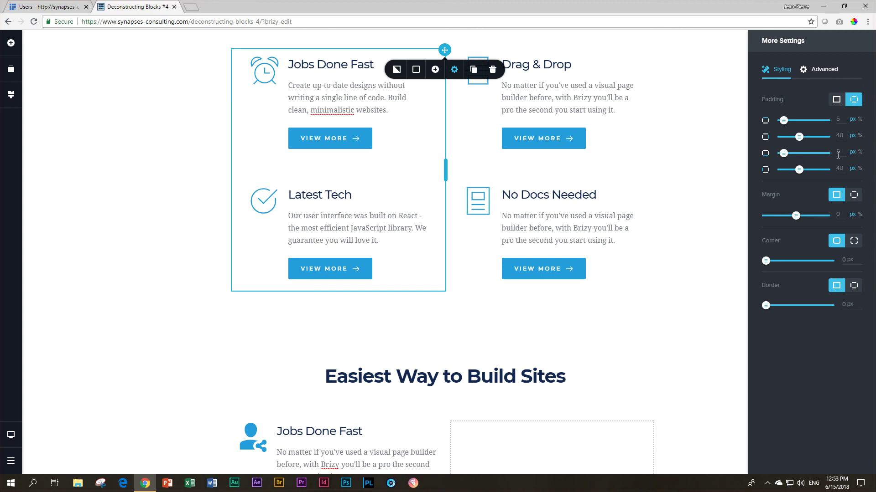
scroll(555, 189, "down", 7)
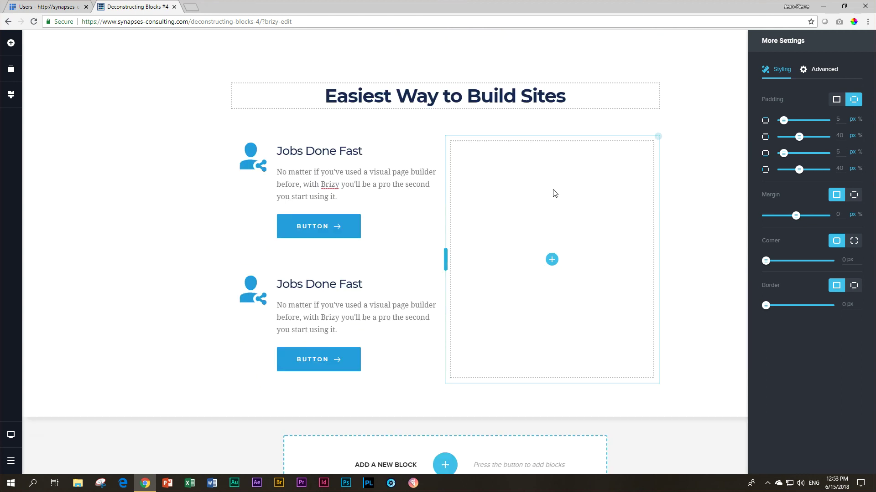
Set the lower left column's padding to 5 px top and bottom, 40 px left and right
left_click(448, 100)
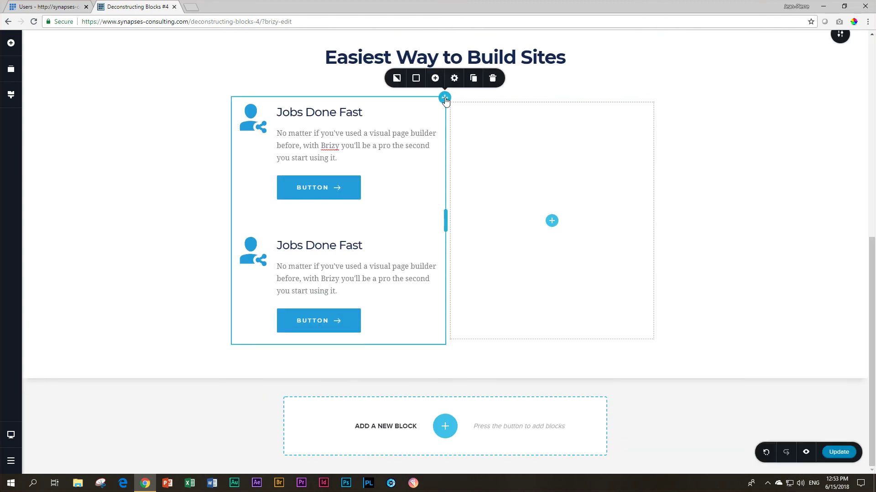
left_click(454, 79)
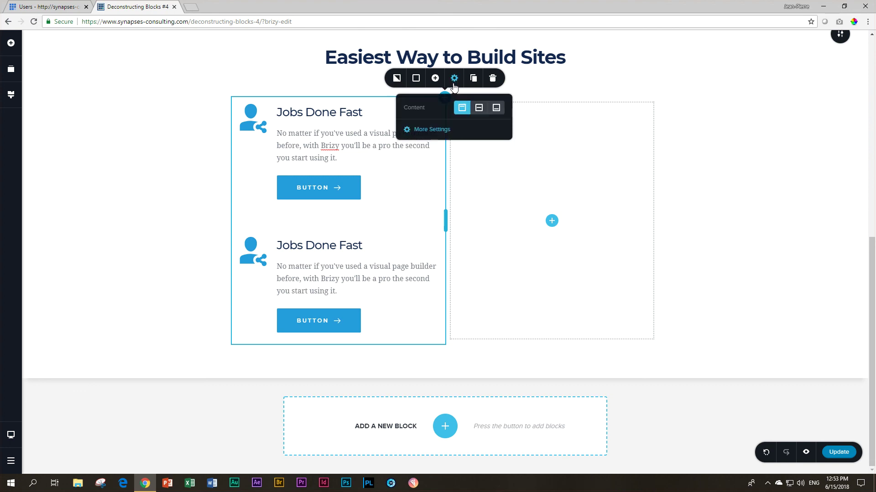
left_click(433, 131)
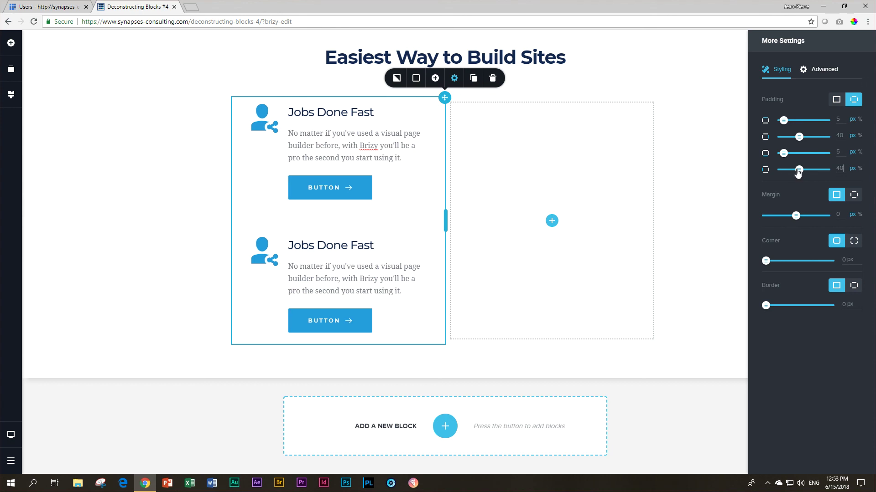
scroll(310, 246, "up", 8)
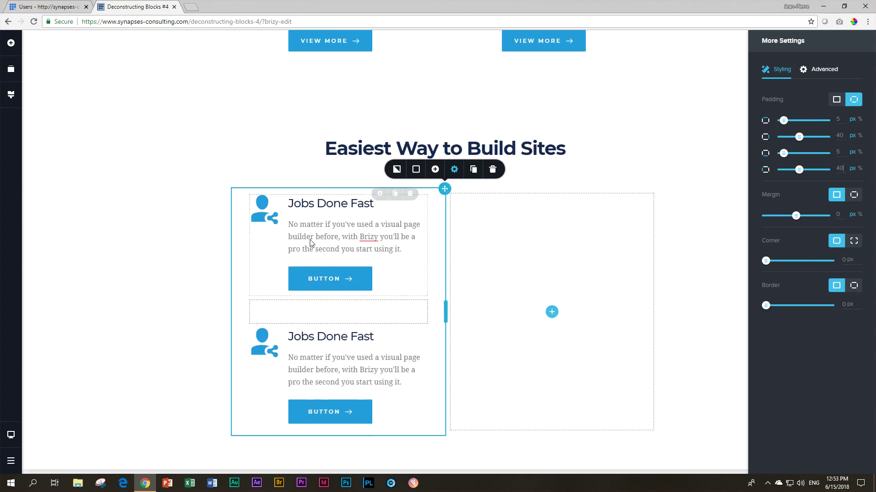
scroll(315, 244, "down", 4)
scroll(317, 242, "down", 3)
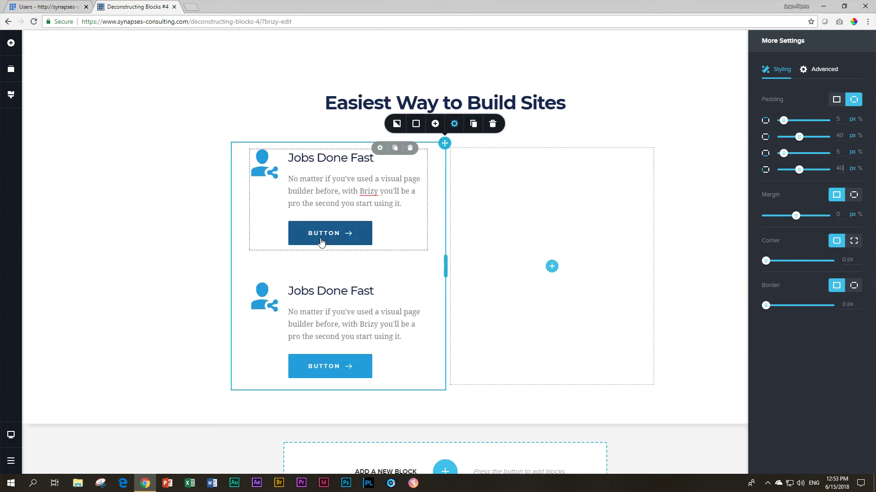
left_click(265, 293)
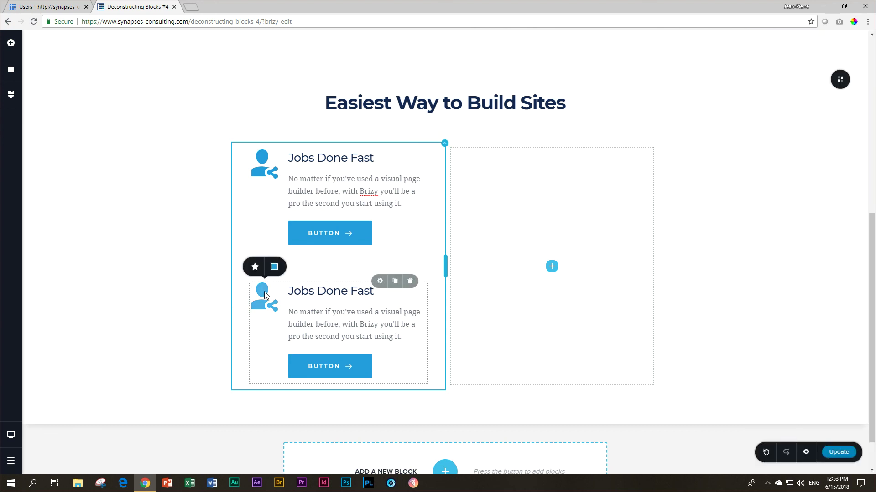
Swap the second item's person icon for the arrow-over-bars glyph
left_click(254, 267)
left_click(293, 165)
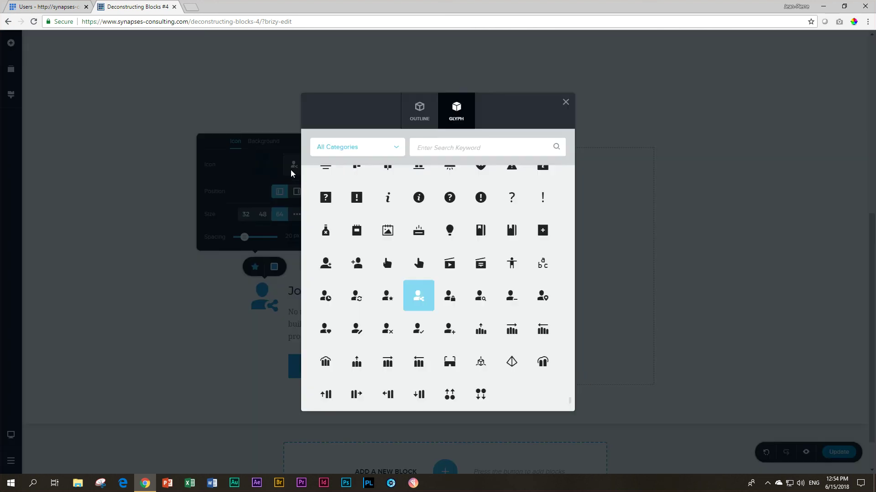
left_click(509, 335)
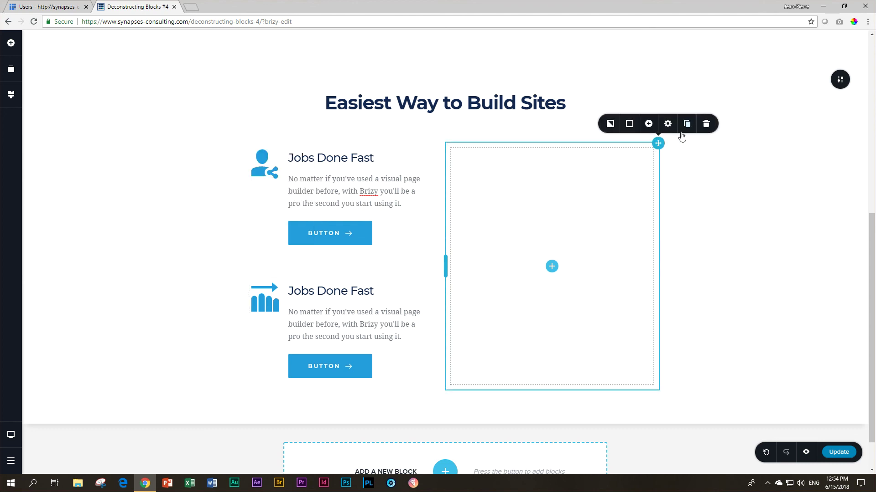
Delete the empty right column and duplicate the left column to form a second column
left_click(687, 124)
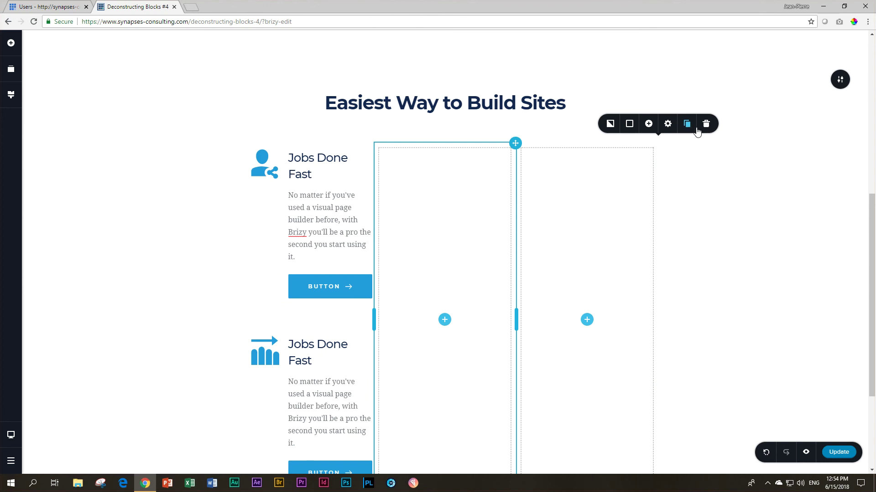
left_click(706, 125)
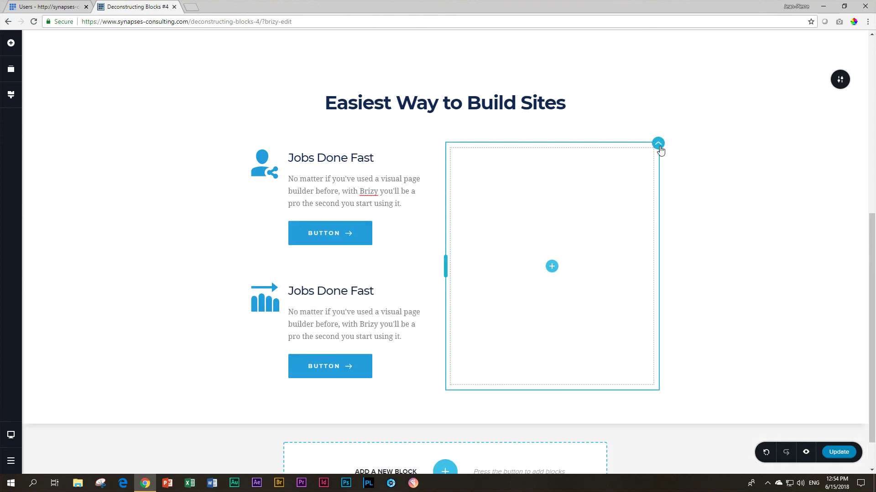
mouse_move(658, 146)
left_click(706, 124)
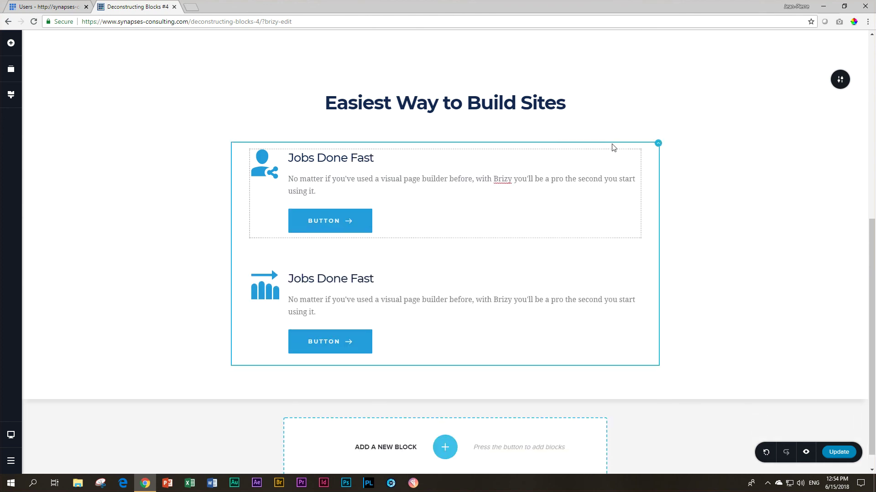
mouse_move(658, 145)
left_click(686, 123)
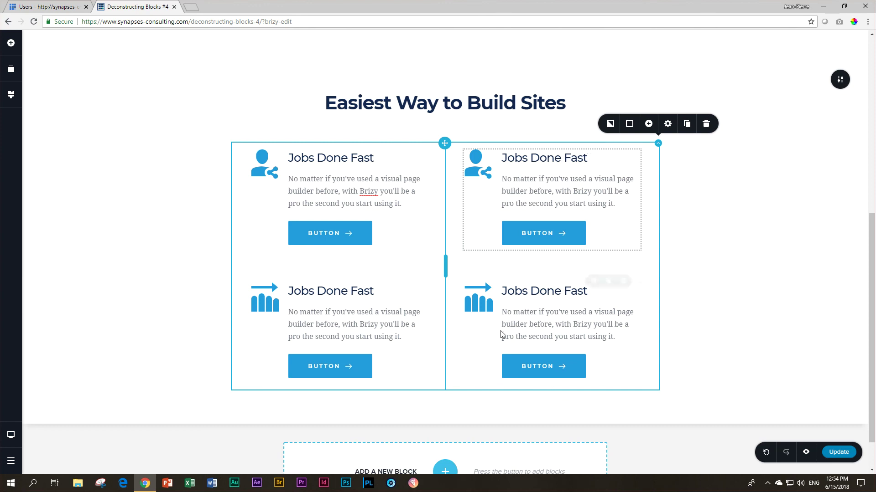
scroll(534, 320, "up", 5)
scroll(534, 320, "down", 5)
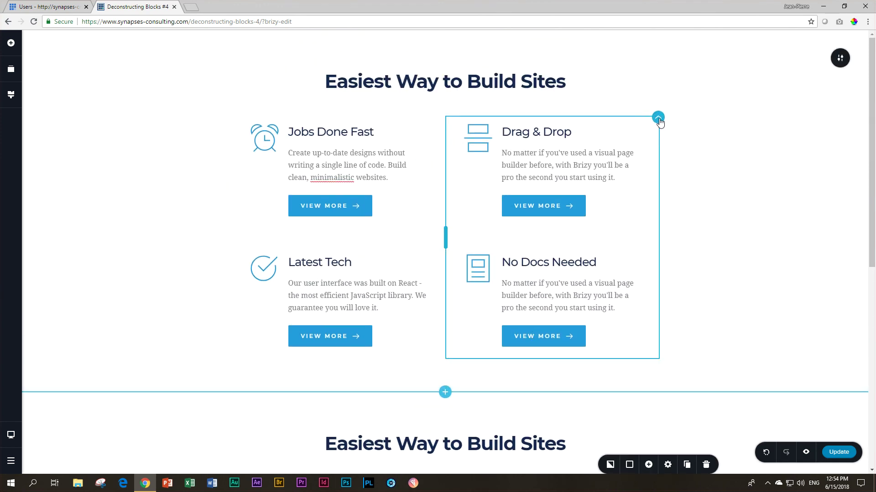
left_click(668, 98)
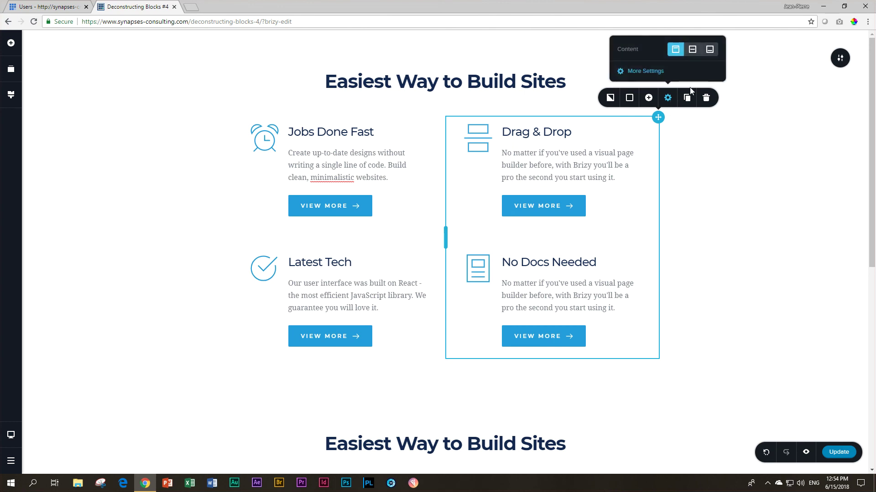
left_click(644, 71)
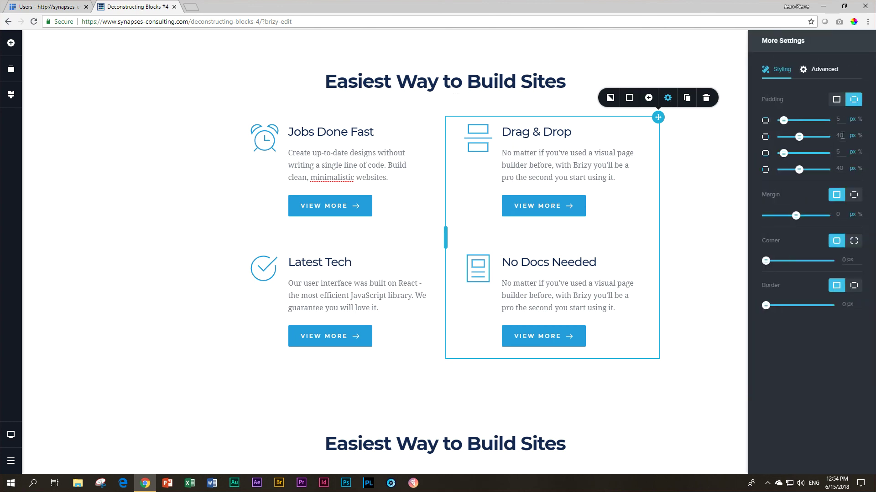
scroll(676, 254, "down", 5)
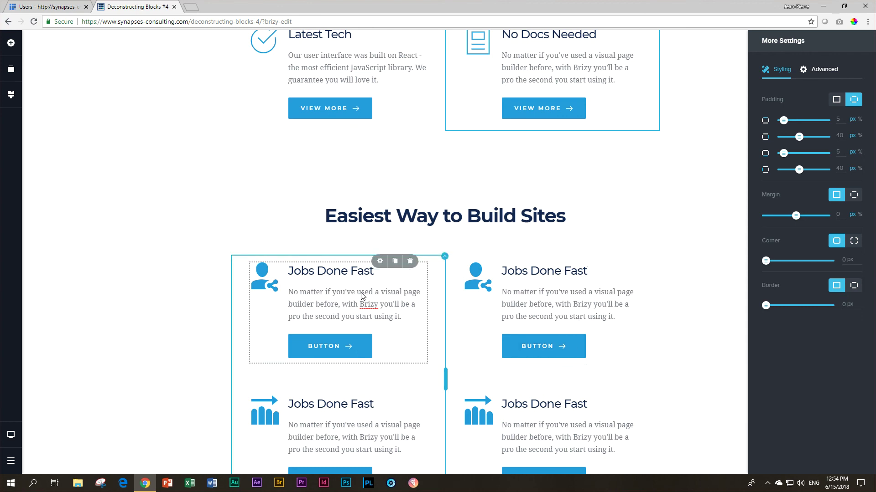
scroll(595, 367, "down", 3)
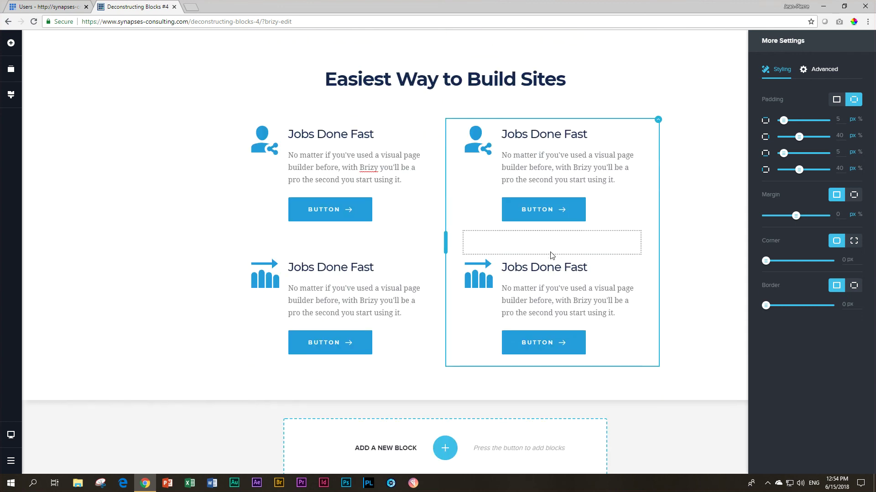
left_click(659, 126)
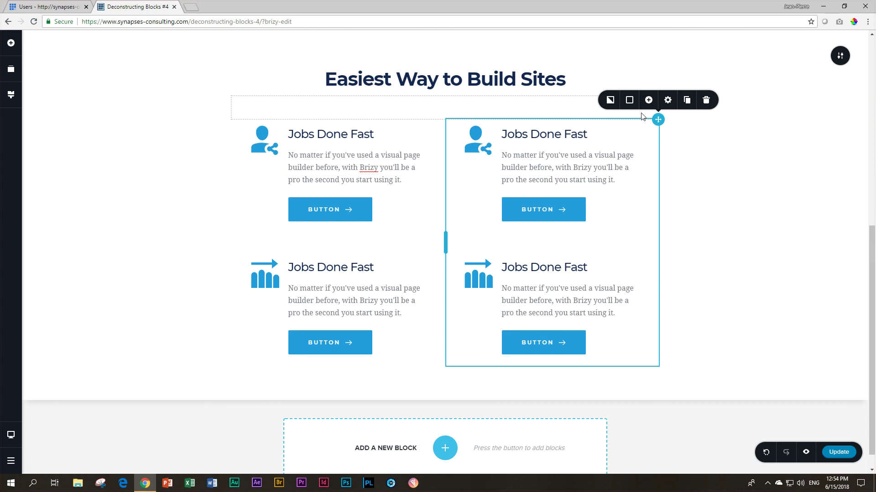
left_click(668, 100)
left_click(651, 73)
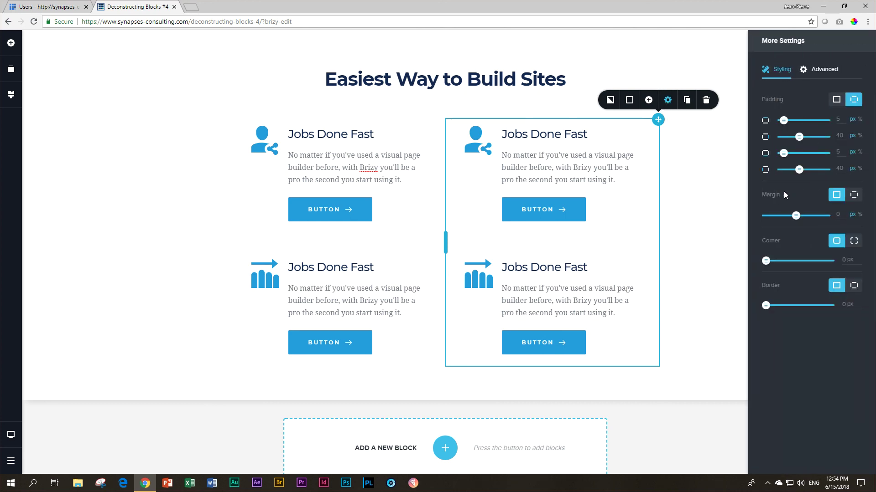
Give the top-right box a standing-person glyph and the bottom-right box a diamond glyph
left_click(475, 139)
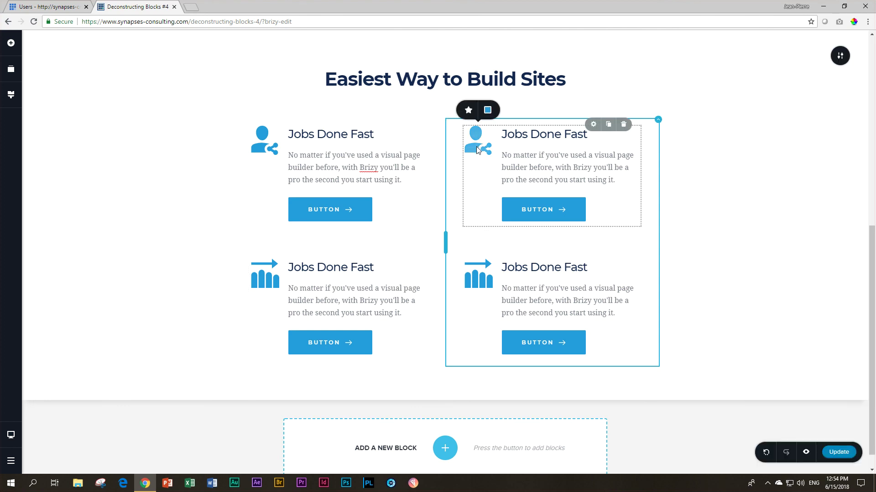
left_click(468, 111)
left_click(508, 157)
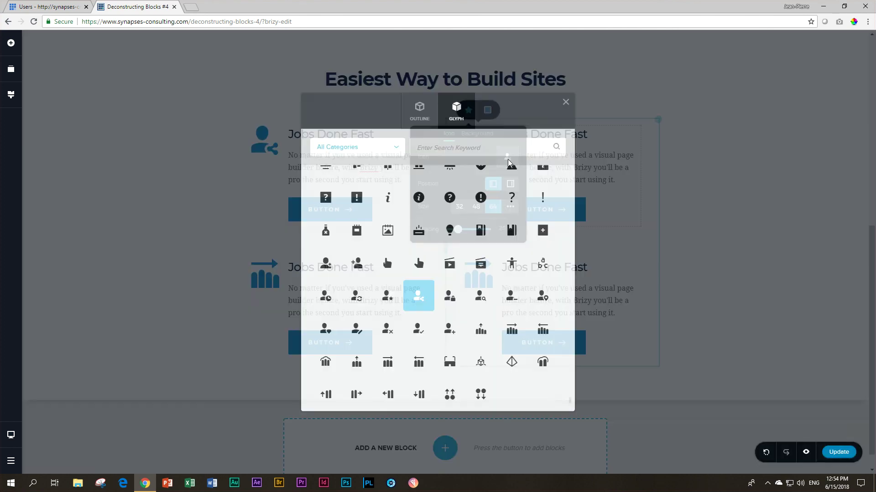
left_click(520, 265)
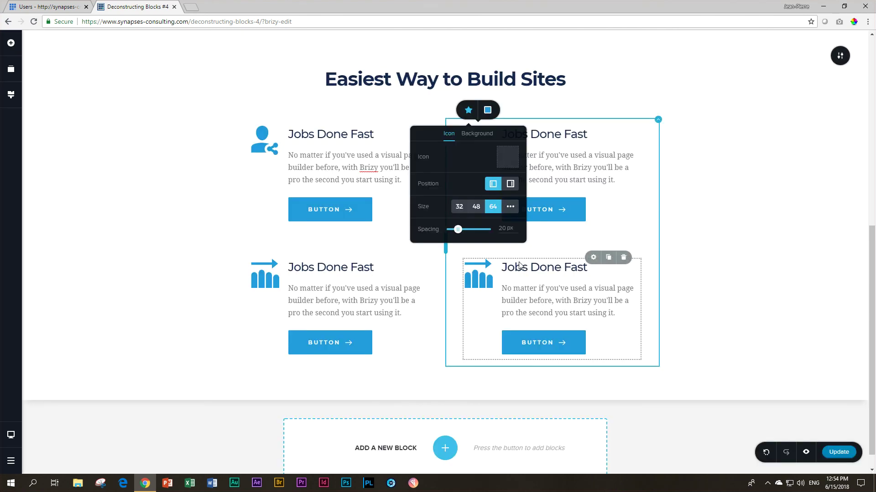
left_click(710, 144)
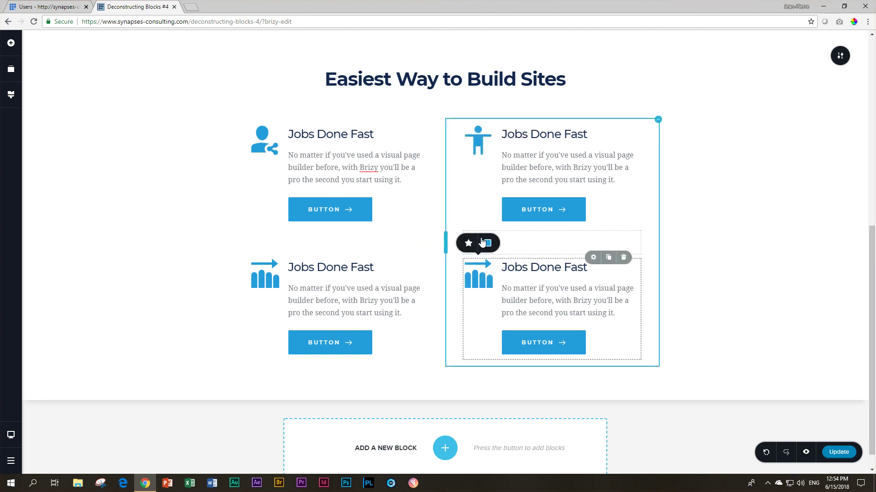
left_click(469, 241)
left_click(507, 139)
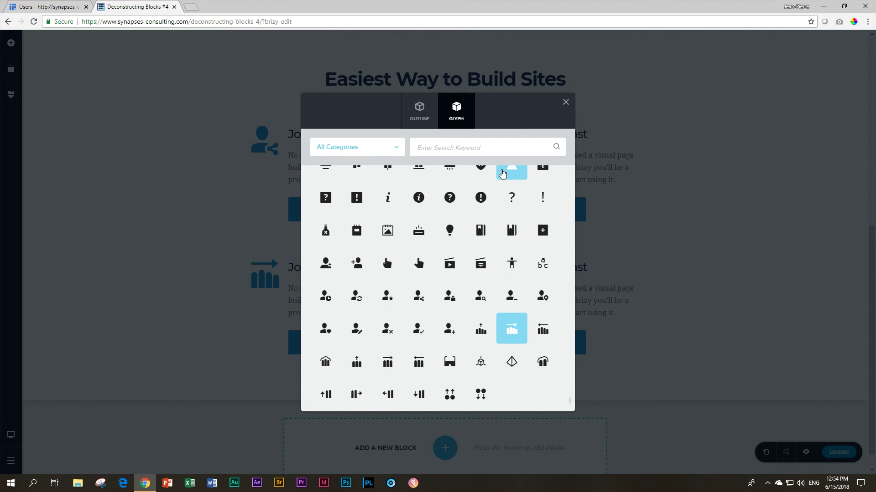
left_click(511, 362)
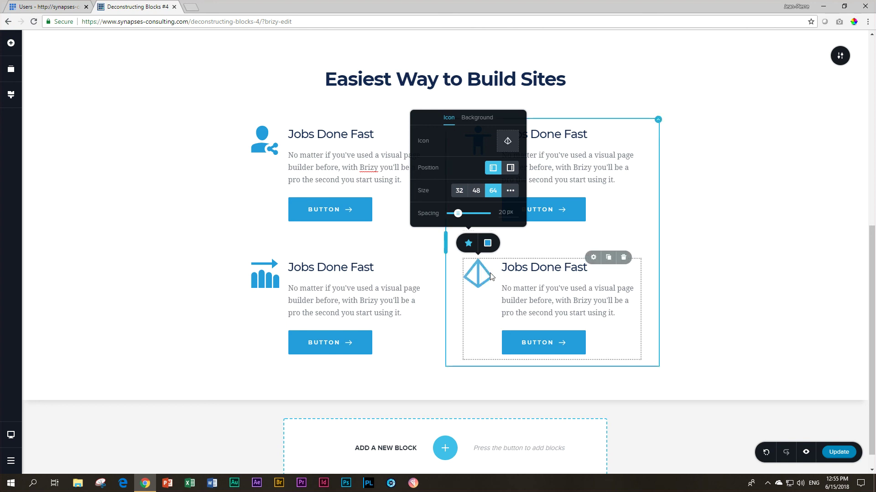
left_click(713, 223)
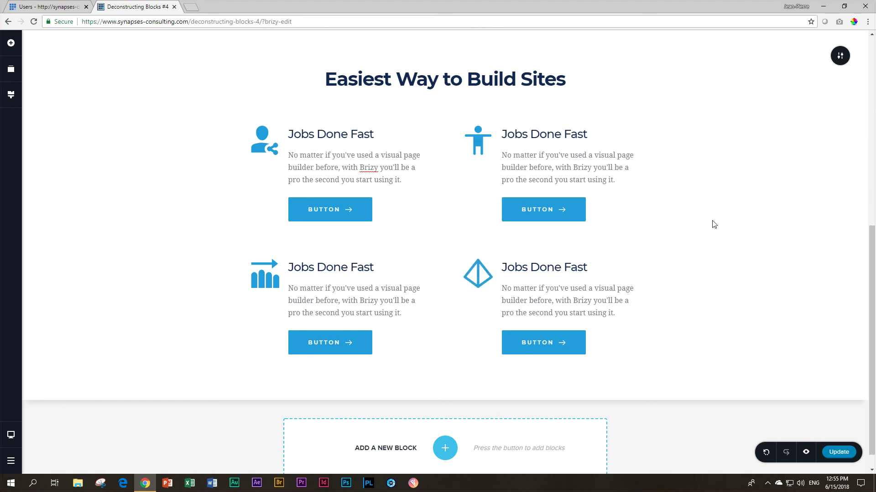
scroll(701, 228, "up", 8)
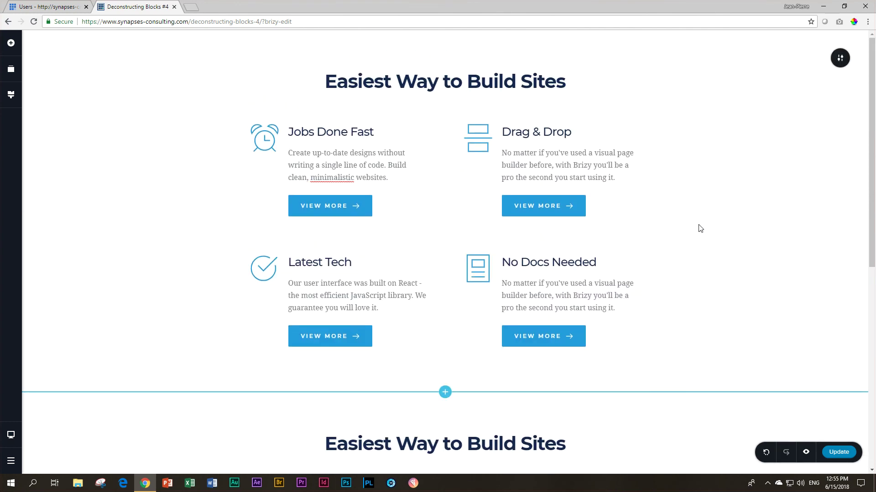
scroll(702, 227, "down", 7)
scroll(702, 227, "up", 7)
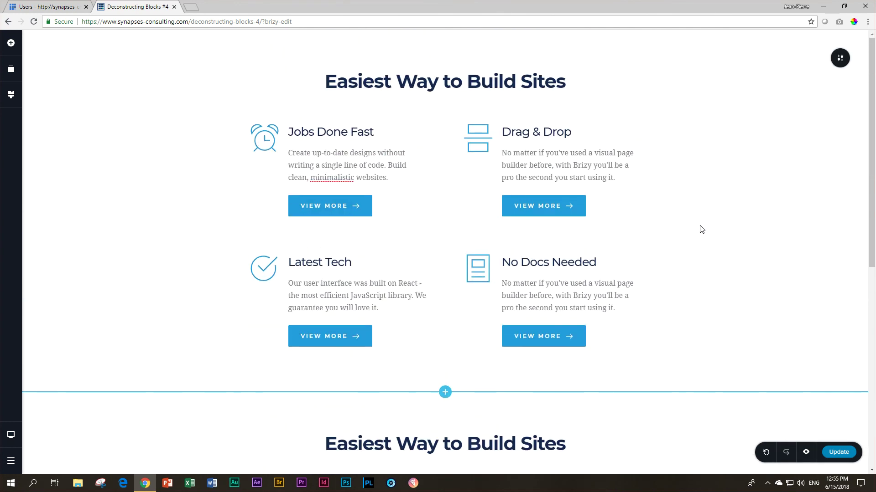